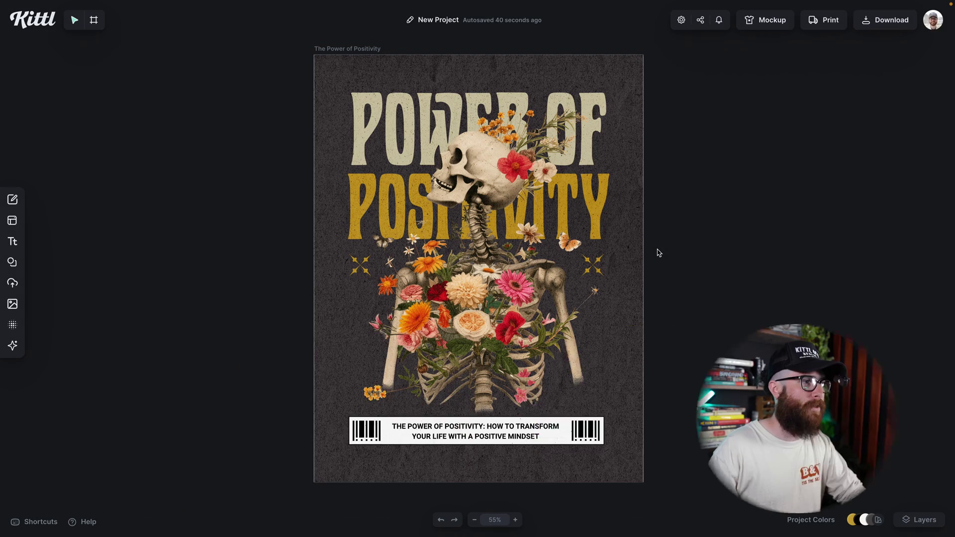
Examine the poster up close and review its artboard settings, including the texture's blending mode options
{"action": "key", "text": "plus"}
{"action": "key", "text": "plus"}
{"action": "key", "text": "plus"}
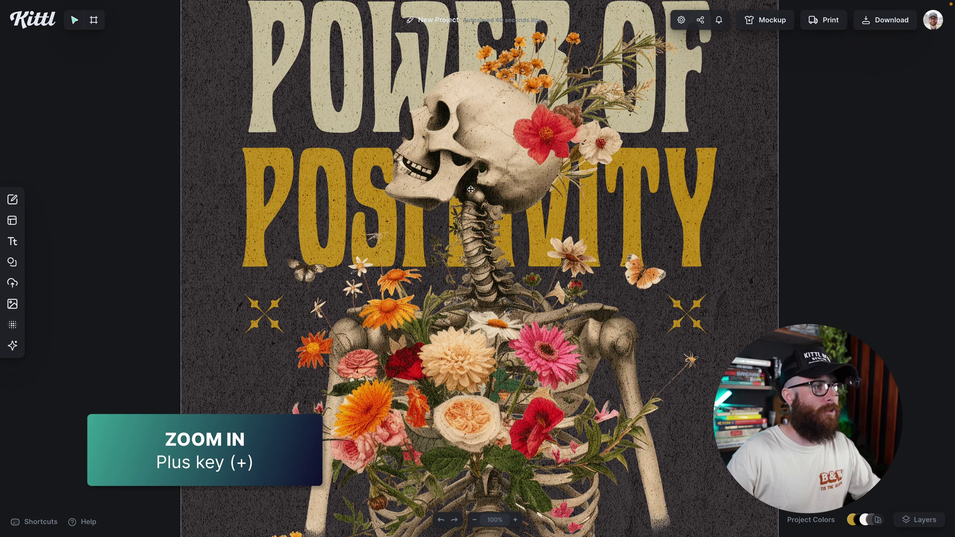
{"action": "key", "text": "minus"}
{"action": "key", "text": "minus"}
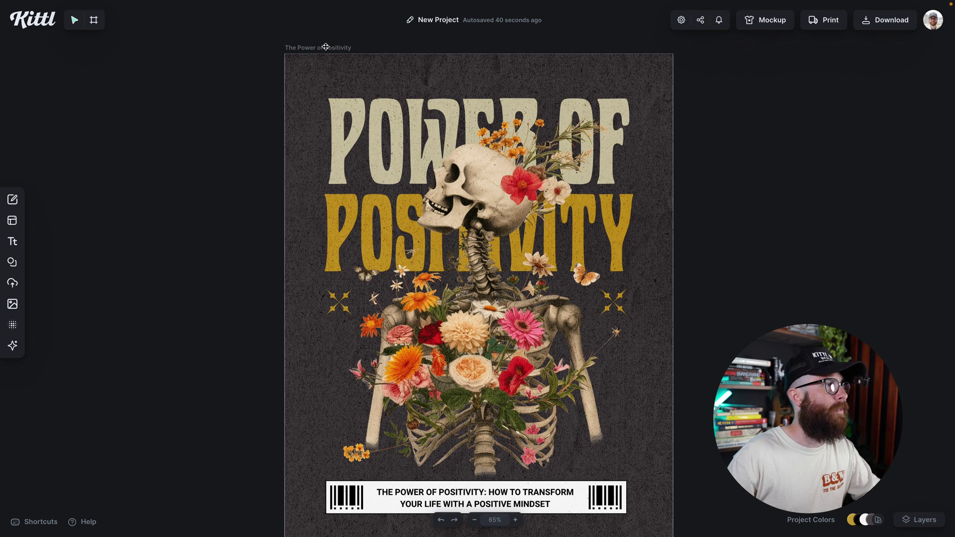
{"action": "left_click", "coordinate": [321, 47]}
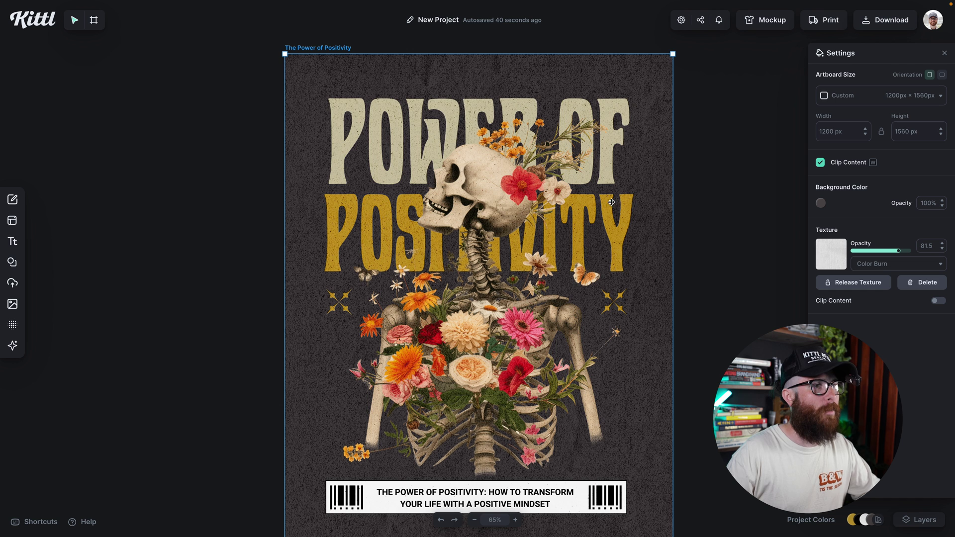
{"action": "key", "text": "minus"}
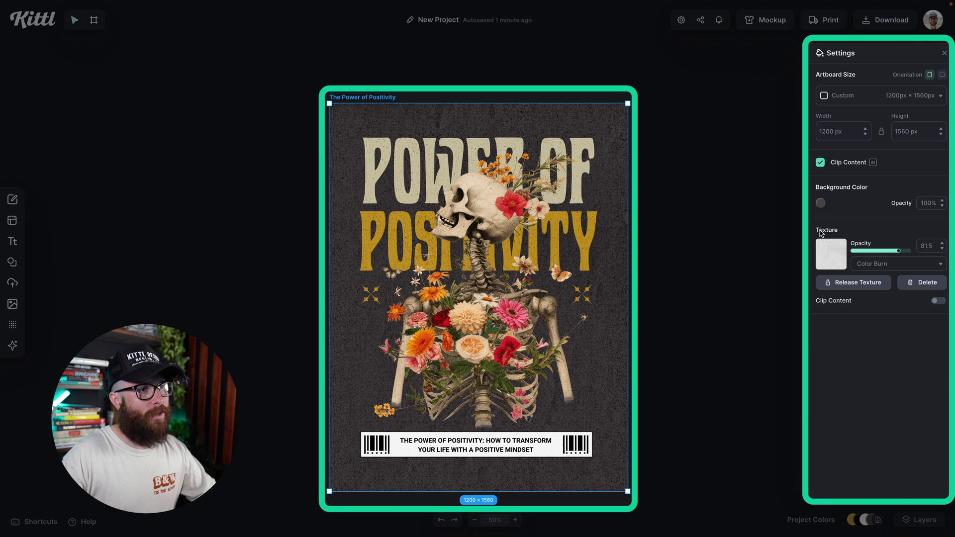
{"action": "left_click", "coordinate": [866, 265]}
{"action": "left_click", "coordinate": [866, 269]}
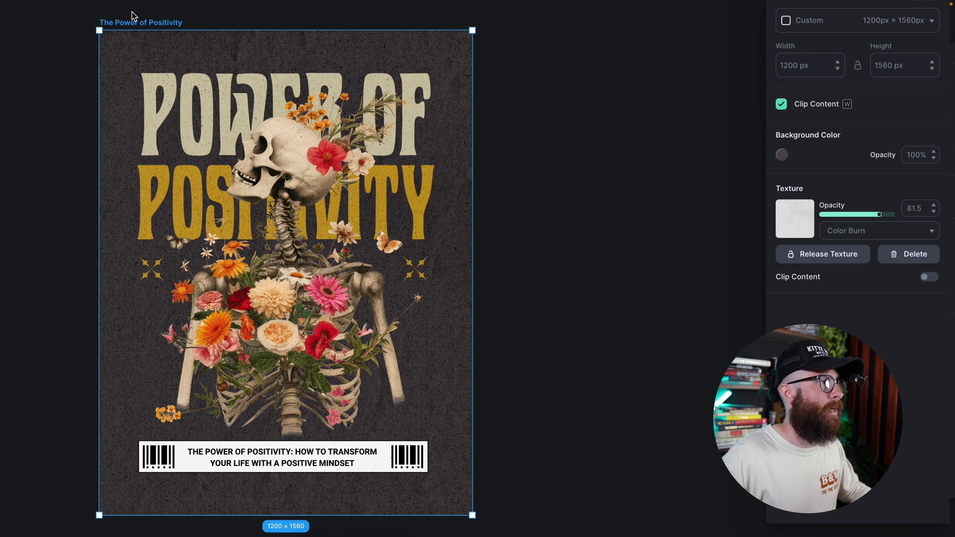
Duplicate the poster artboard and place the copy directly beside the original
{"action": "left_click_drag", "start_coordinate": [130, 21], "coordinate": [518, 24]}
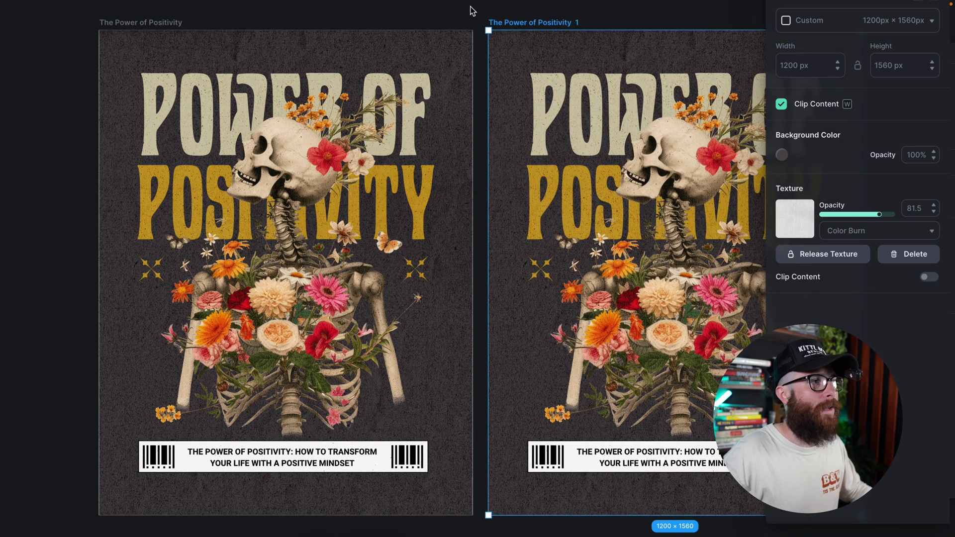
{"action": "left_click", "coordinate": [469, 10]}
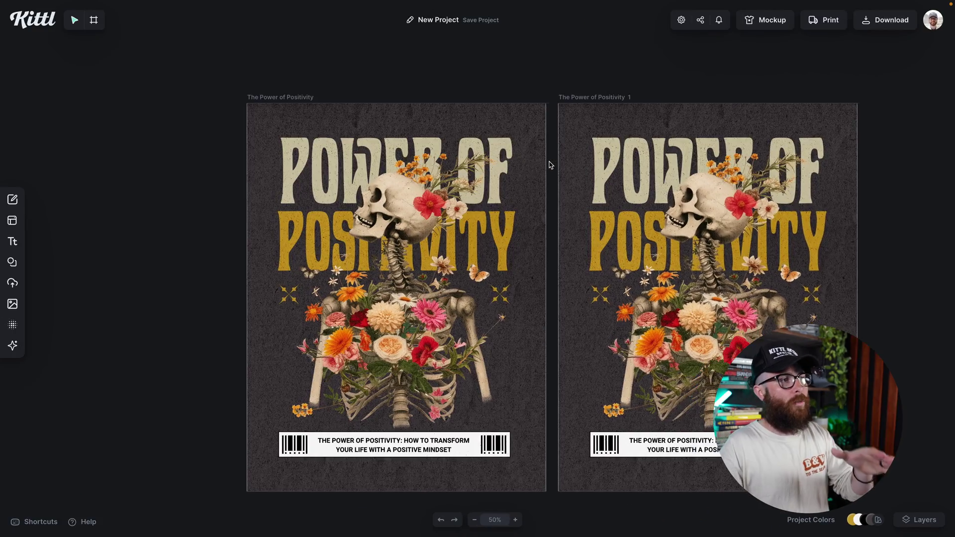
{"action": "scroll", "coordinate": [550, 165], "scroll_direction": "right", "scroll_amount": 3}
{"action": "scroll", "coordinate": [449, 115], "scroll_direction": "left", "scroll_amount": 2}
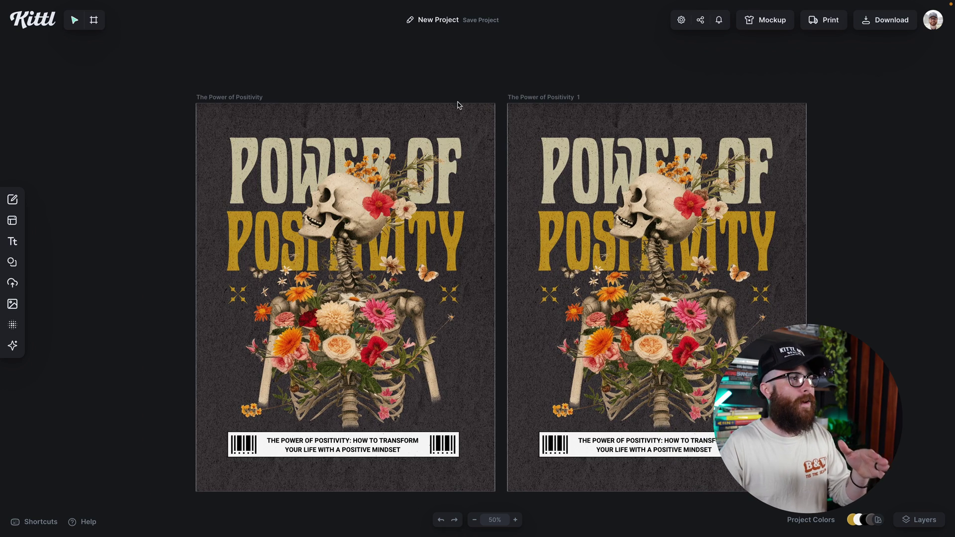
Inspect the settings of the "POWER OF" text, the skeleton image and the "POSITIVITY" text on the original artboard
{"action": "left_click", "coordinate": [424, 179]}
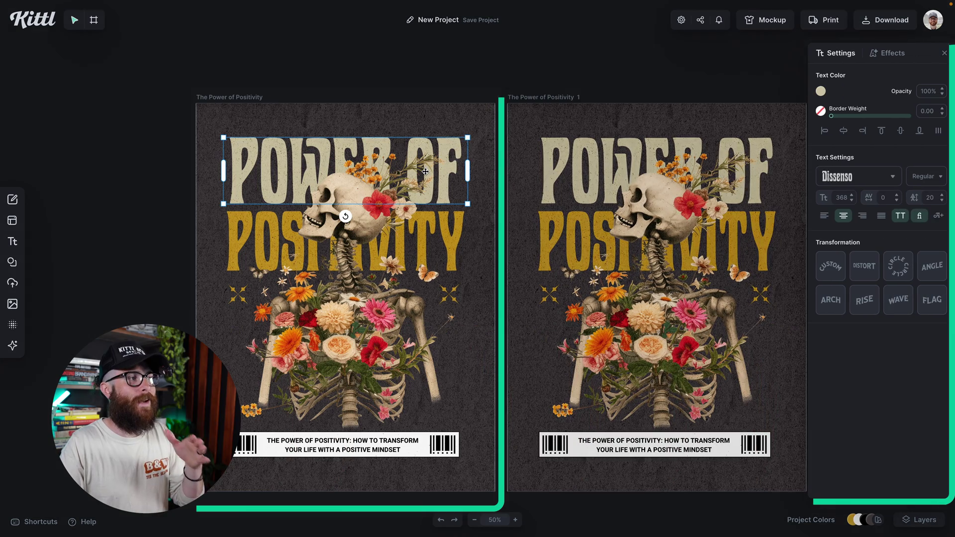
{"action": "left_click", "coordinate": [380, 197]}
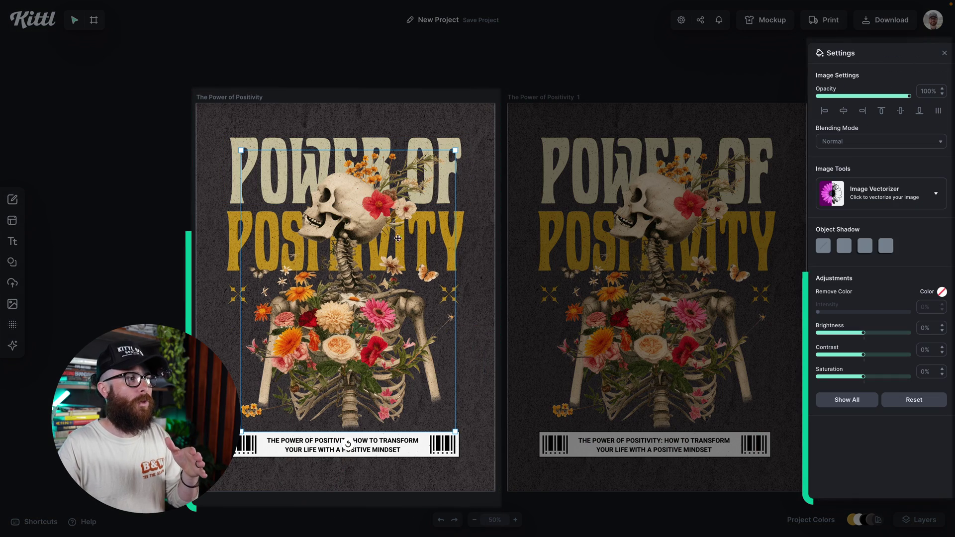
{"action": "left_click", "coordinate": [421, 240]}
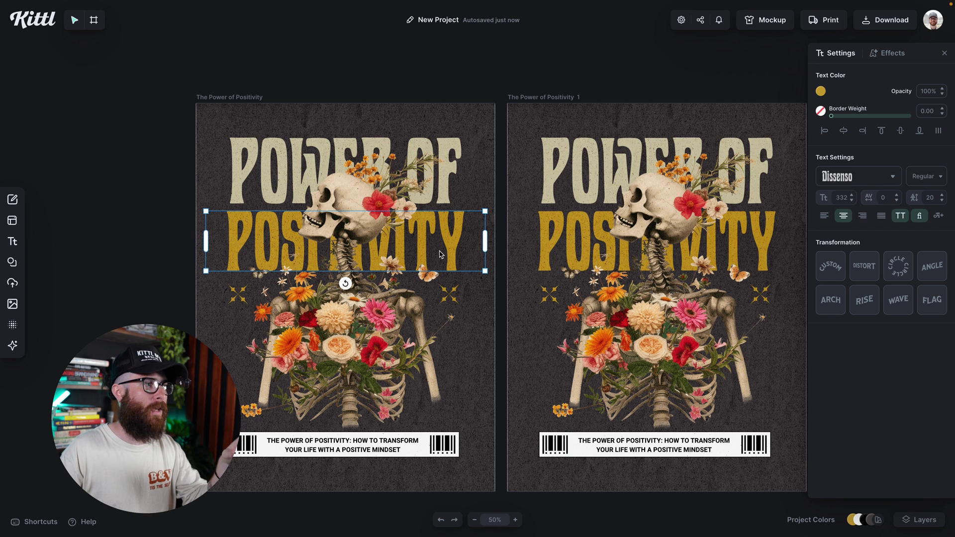
Review the original artboard's size presets and delete its texture
{"action": "left_click", "coordinate": [239, 97]}
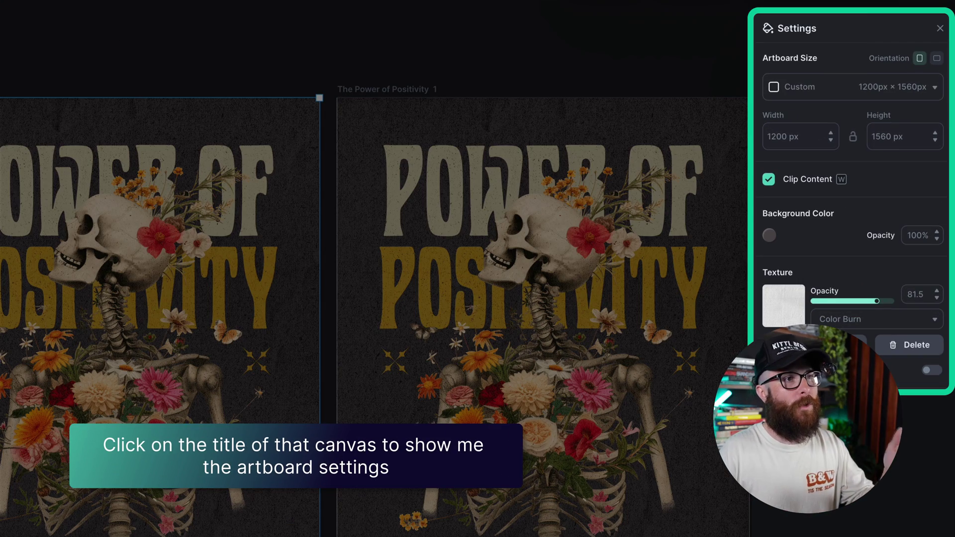
{"action": "left_click", "coordinate": [872, 93]}
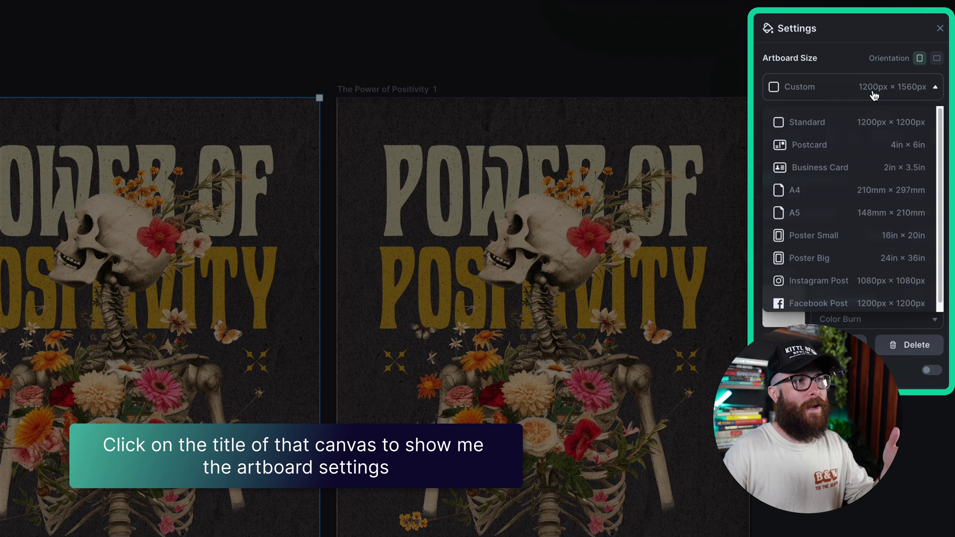
{"action": "left_click", "coordinate": [891, 81]}
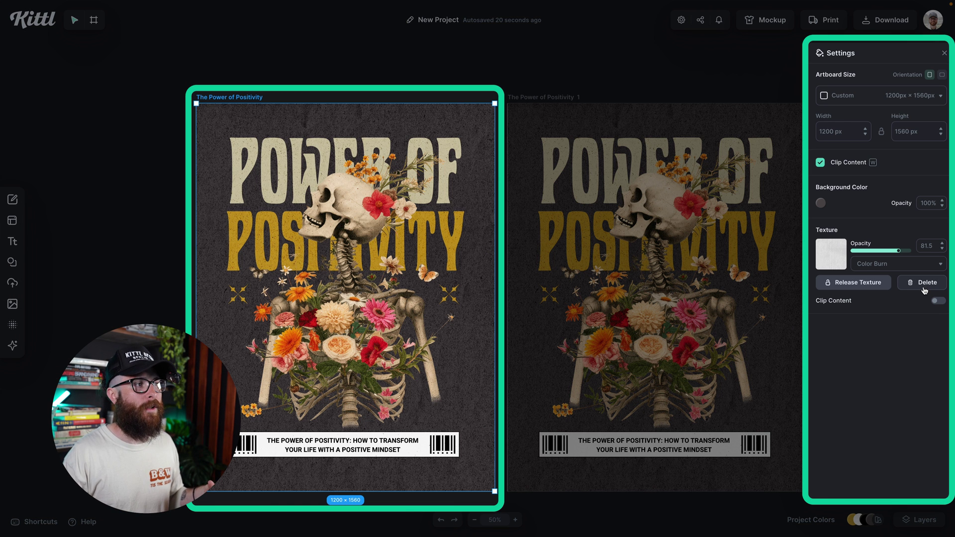
{"action": "left_click", "coordinate": [924, 291]}
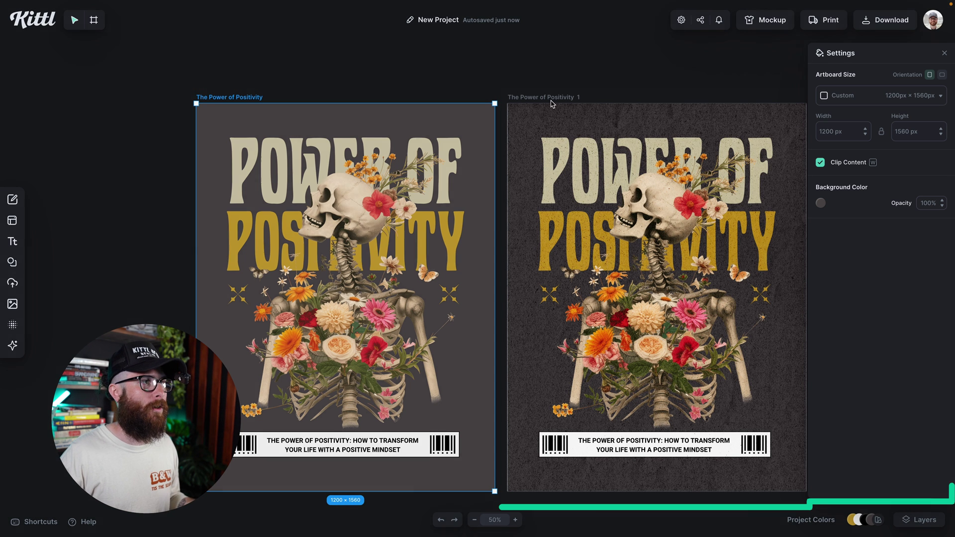
Try the Multiply and Overlay blending modes on the duplicate artboard's texture and lower the texture opacity to 46.6
{"action": "left_click", "coordinate": [550, 98]}
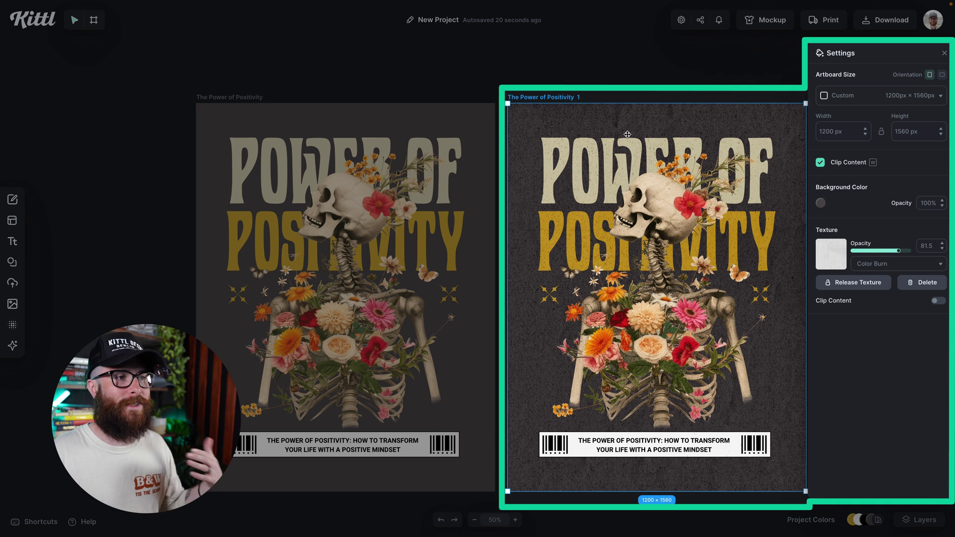
{"action": "mouse_move", "coordinate": [897, 251]}
{"action": "left_mouse_down"}
{"action": "mouse_move", "coordinate": [878, 251]}
{"action": "mouse_move", "coordinate": [898, 252]}
{"action": "left_mouse_up"}
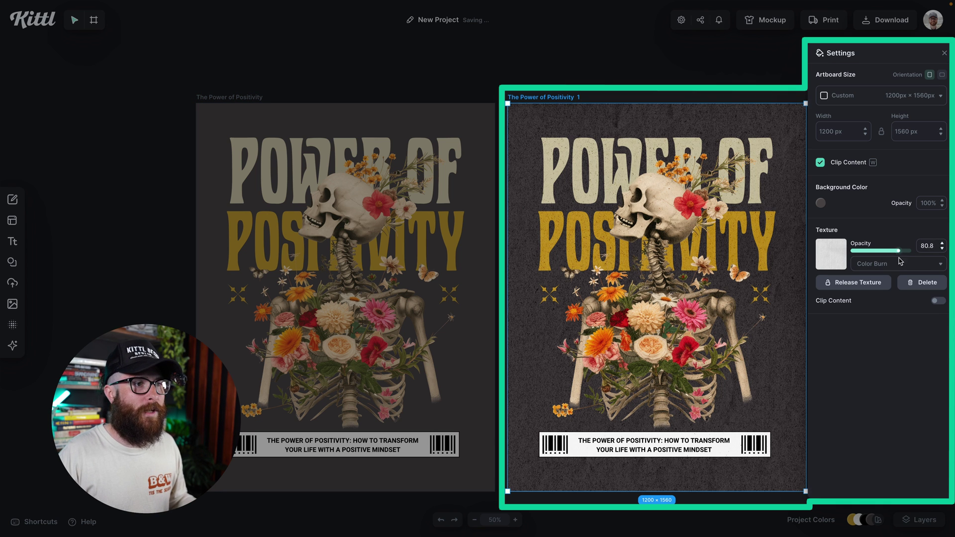
{"action": "left_click", "coordinate": [899, 264]}
{"action": "left_click", "coordinate": [886, 318]}
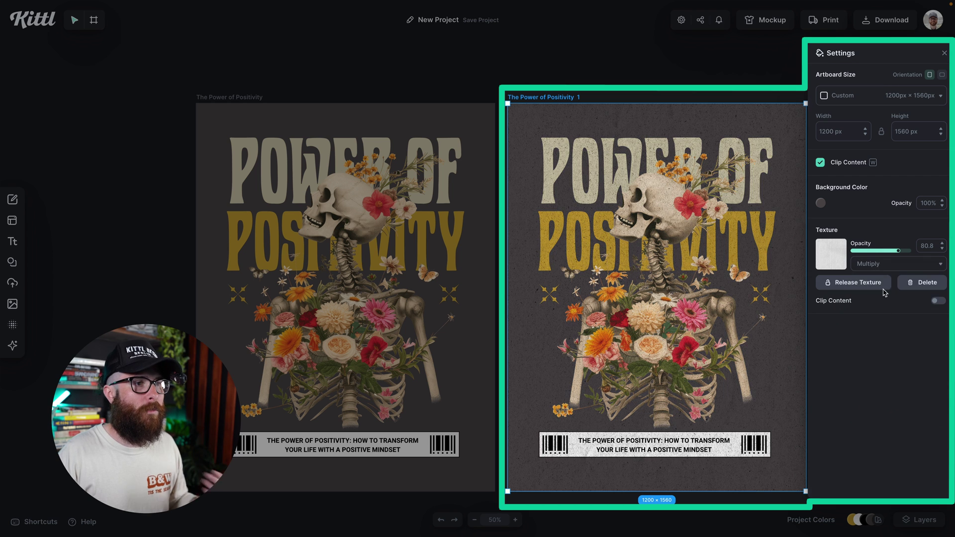
{"action": "left_click", "coordinate": [865, 264]}
{"action": "left_click", "coordinate": [871, 333]}
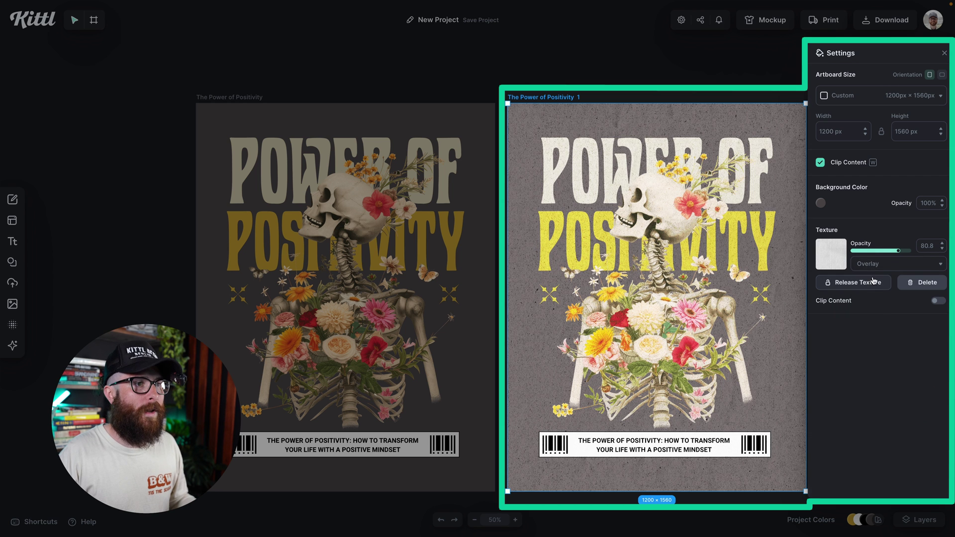
{"action": "left_click_drag", "start_coordinate": [898, 251], "coordinate": [879, 251]}
Set the duplicate artboard's texture to Color Burn with an opacity of 65.5
{"action": "left_click", "coordinate": [882, 263]}
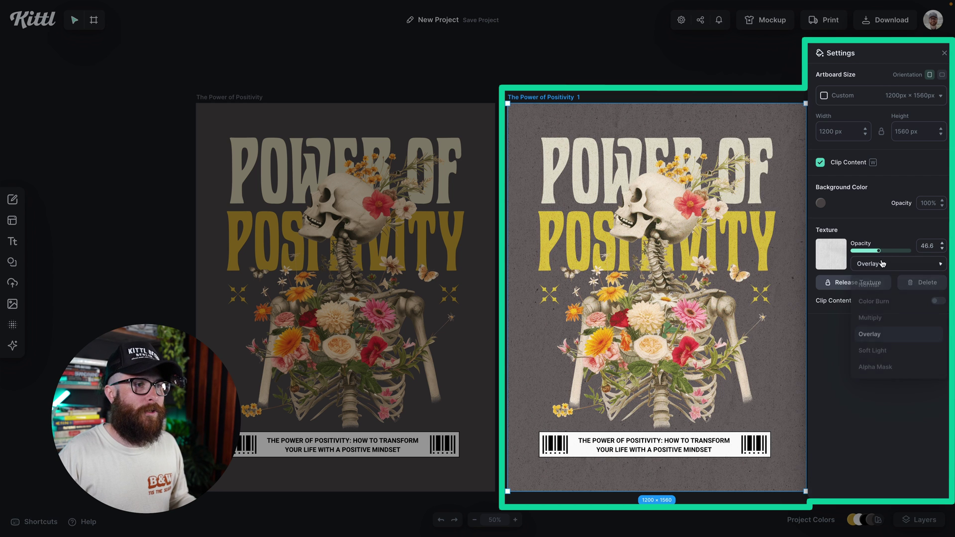
{"action": "left_click", "coordinate": [881, 301]}
{"action": "left_click_drag", "start_coordinate": [881, 253], "coordinate": [891, 255]}
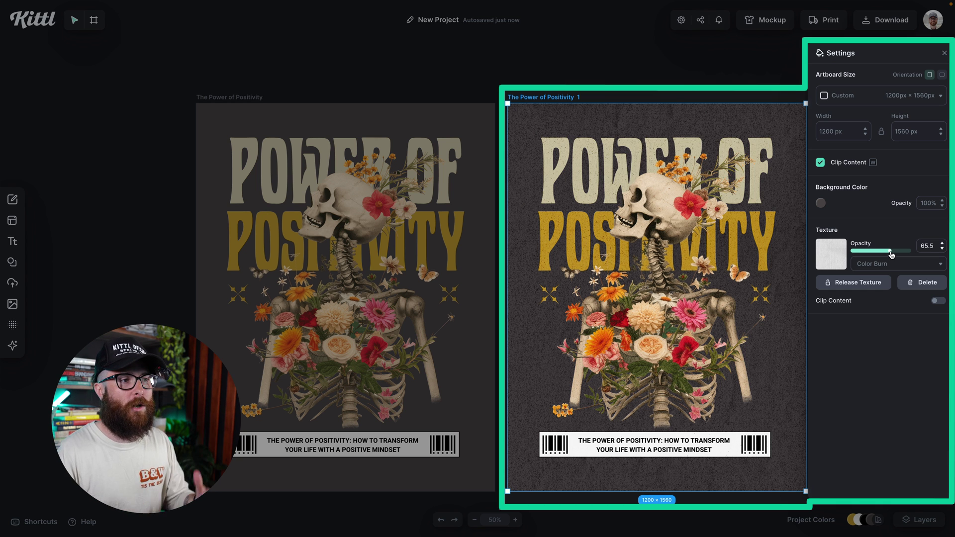
Try clipping the texture to the duplicate artboard's content, examine the artwork, and turn the texture clipping off again
{"action": "left_click", "coordinate": [937, 302]}
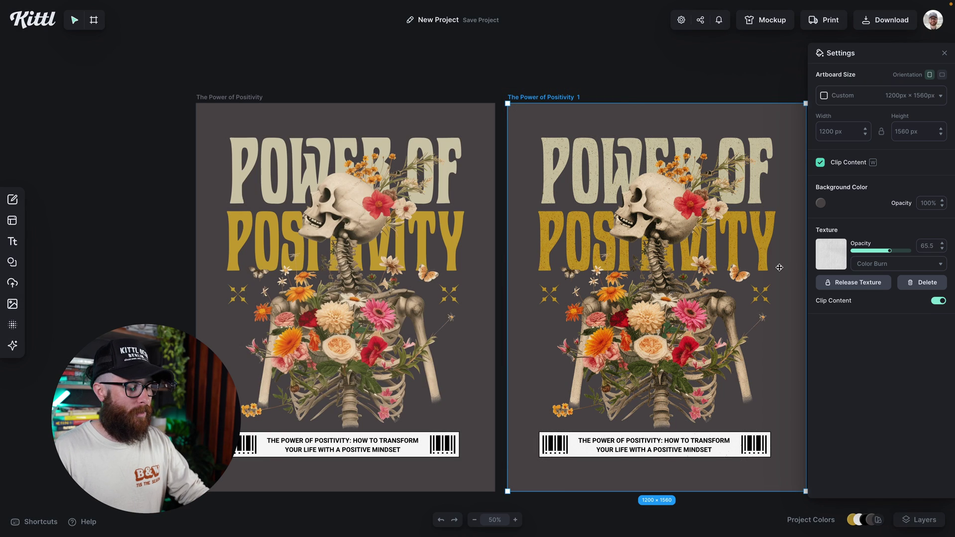
{"action": "scroll", "coordinate": [779, 267], "scroll_direction": "up", "scroll_amount": 5}
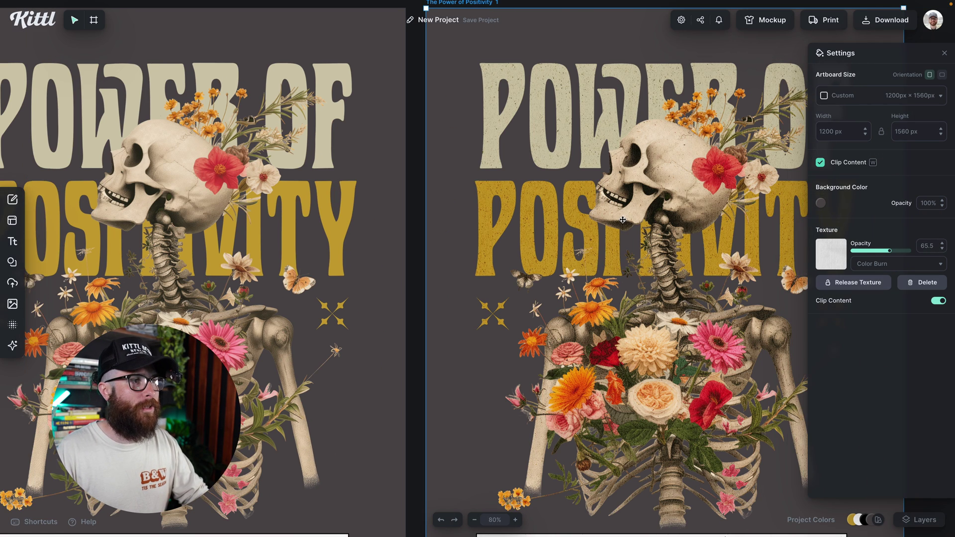
{"action": "scroll", "coordinate": [621, 219], "scroll_direction": "right", "scroll_amount": 3}
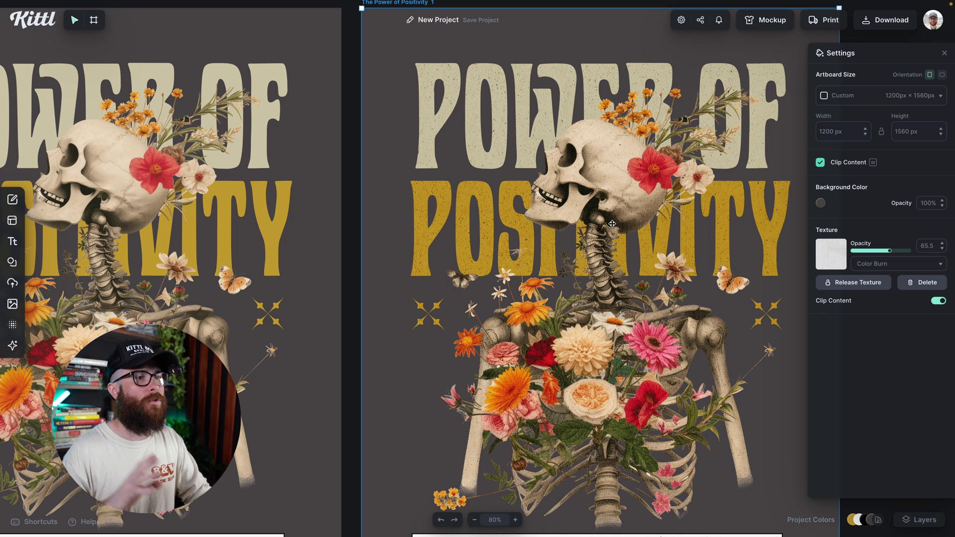
{"action": "left_click", "coordinate": [938, 302]}
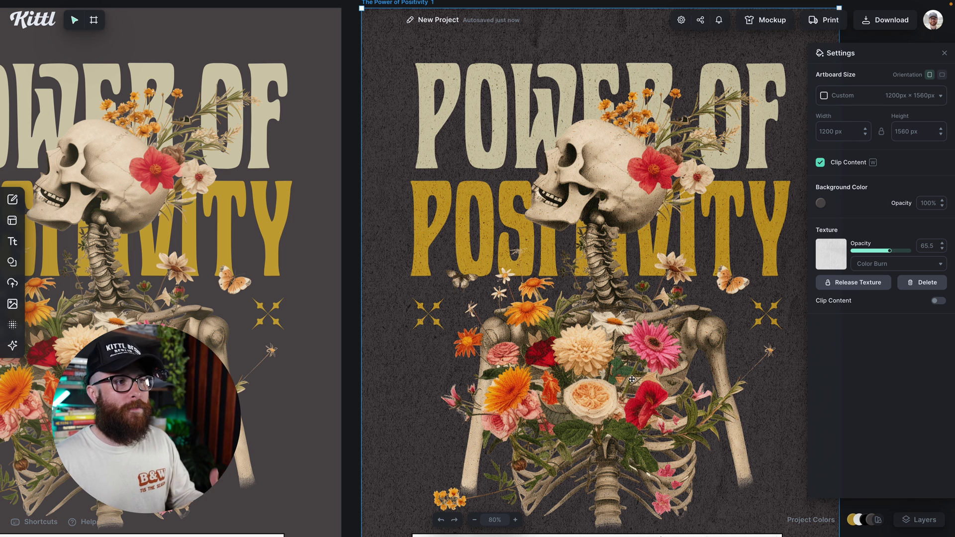
{"action": "scroll", "coordinate": [632, 379], "scroll_direction": "right", "scroll_amount": 2}
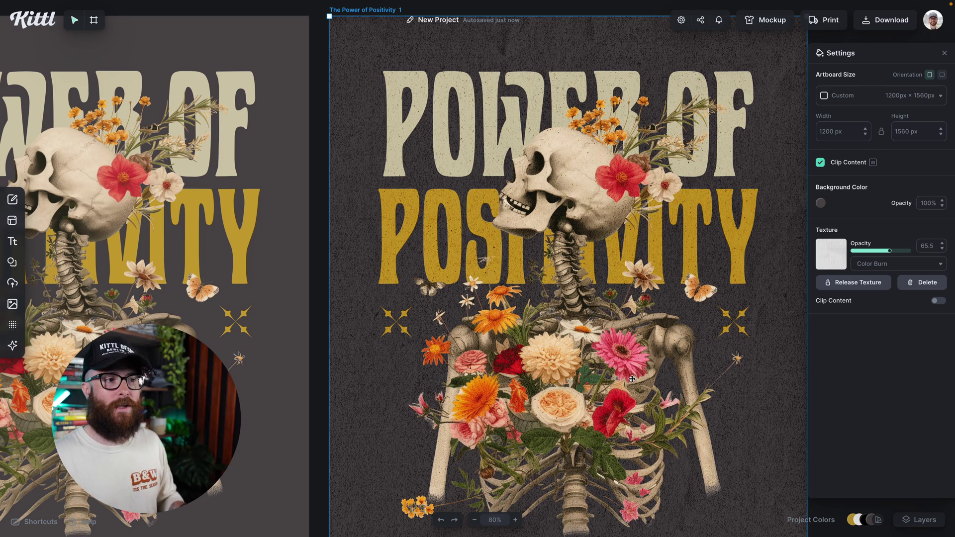
Clip the texture to the duplicate artboard's content and make the artboard's background transparent
{"action": "left_click", "coordinate": [937, 301]}
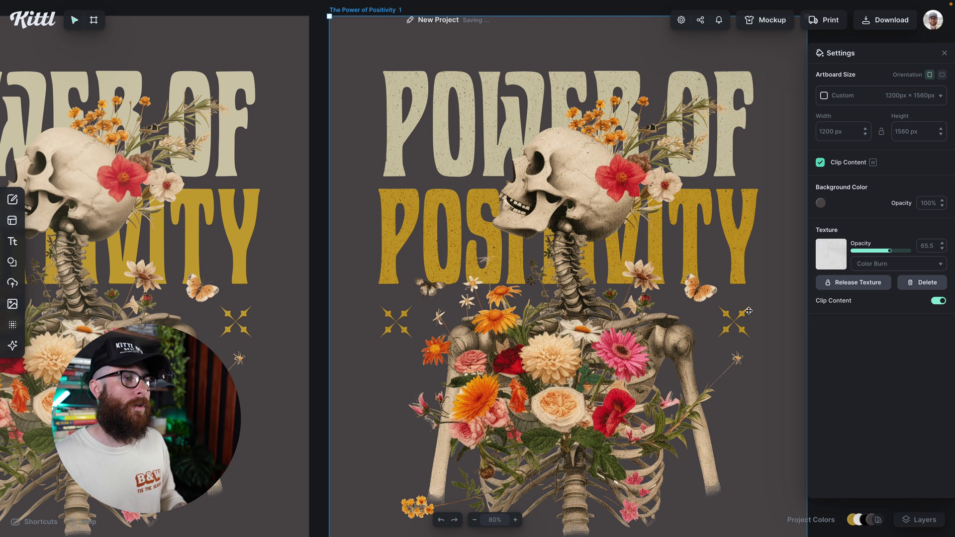
{"action": "scroll", "coordinate": [586, 291], "scroll_direction": "up", "scroll_amount": 1}
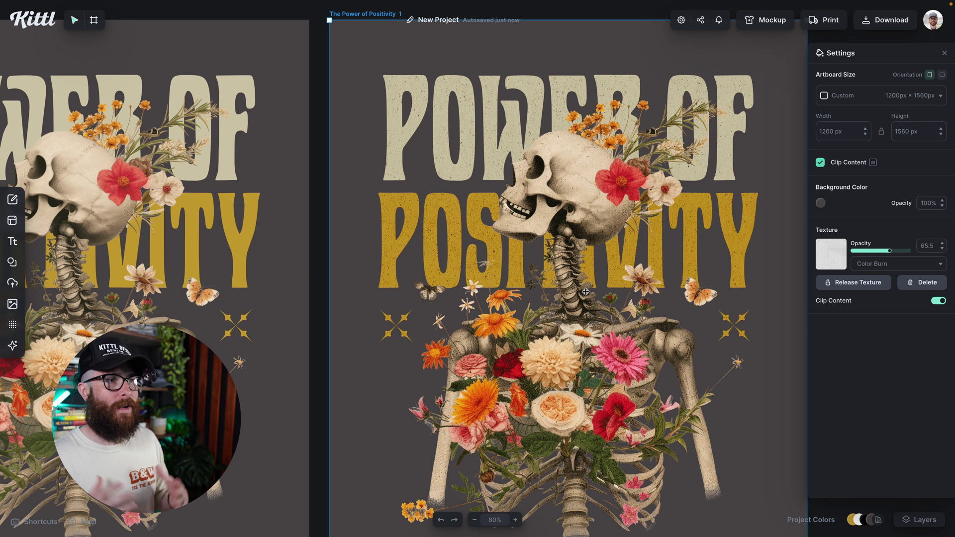
{"action": "scroll", "coordinate": [649, 266], "scroll_direction": "right", "scroll_amount": 2}
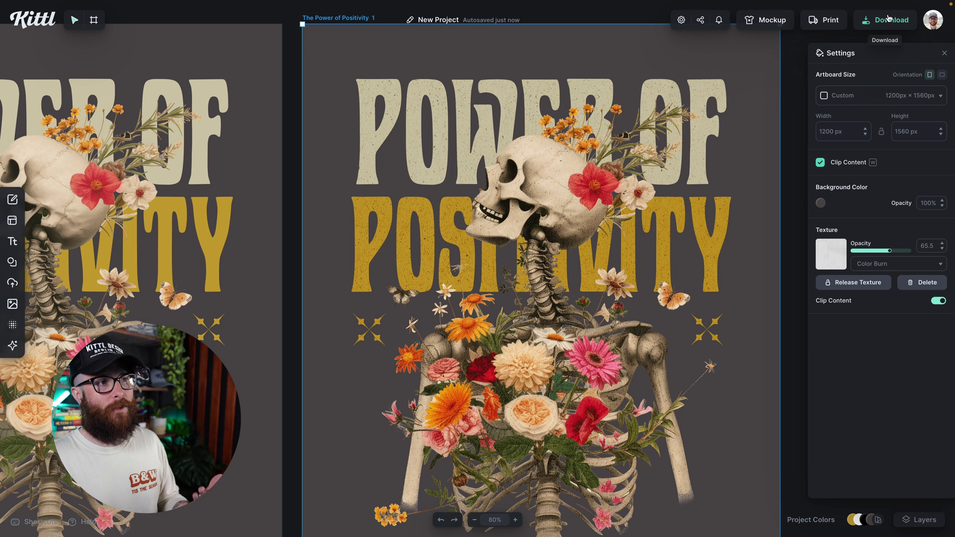
{"action": "left_click", "coordinate": [821, 204]}
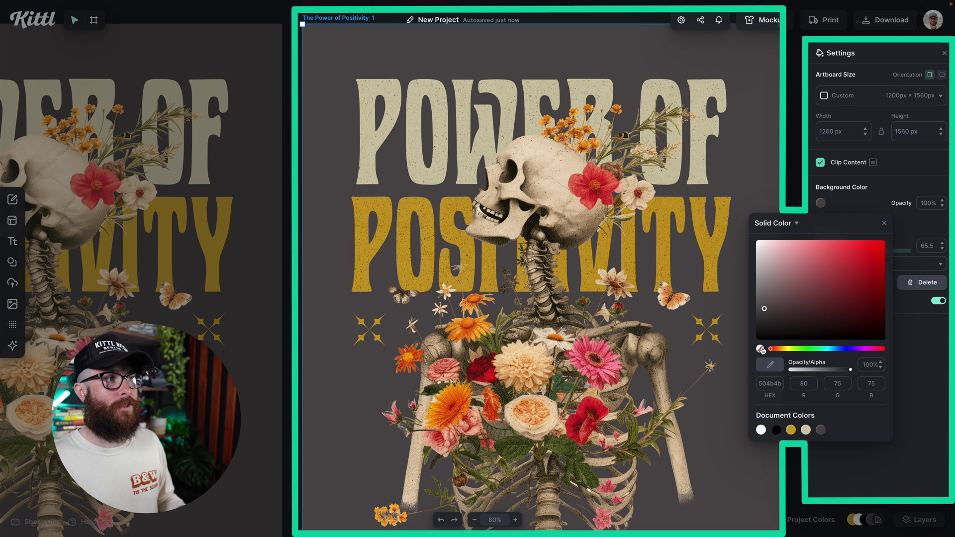
{"action": "left_click", "coordinate": [761, 348]}
{"action": "left_click", "coordinate": [820, 204]}
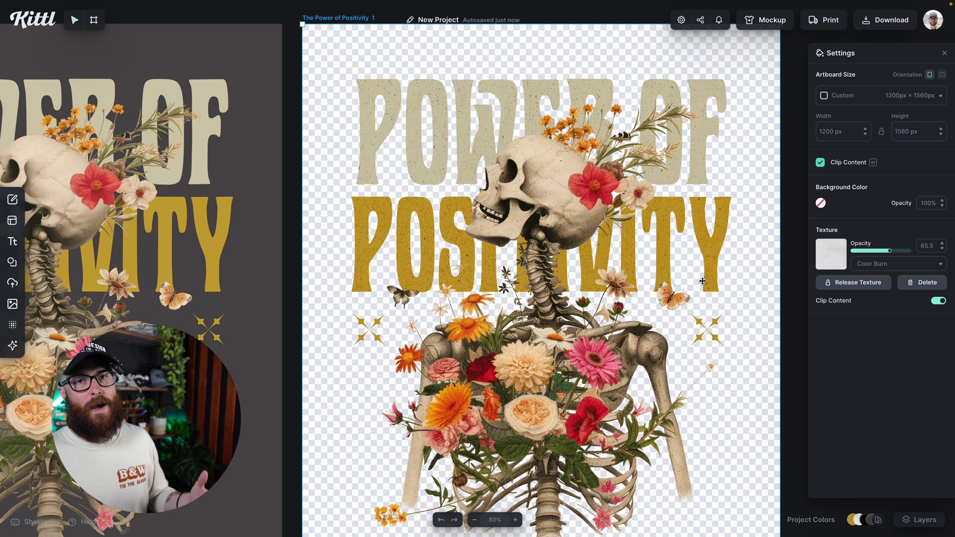
Set the duplicate artboard's background color to 2e2b2b, turn off the texture's content clipping and deselect the artboard
{"action": "left_click", "coordinate": [821, 204]}
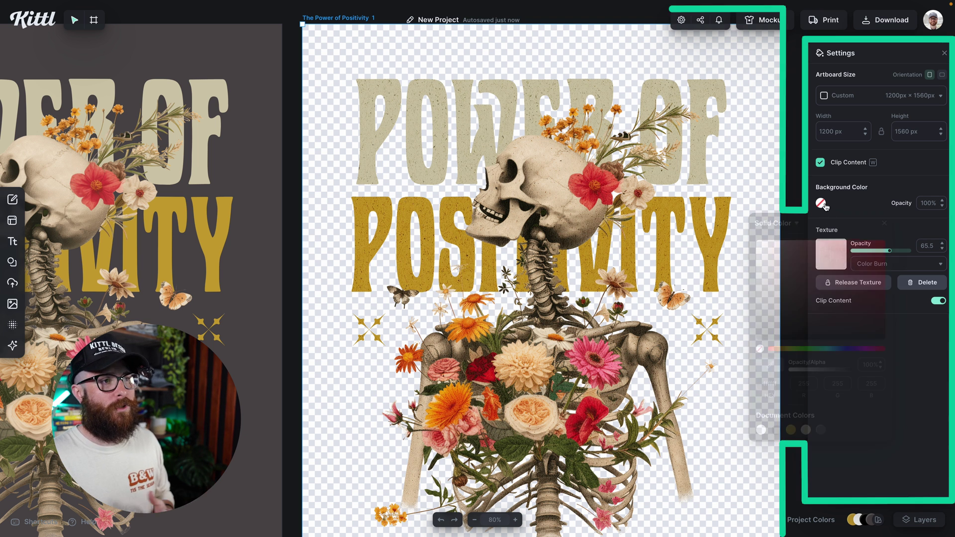
{"action": "left_click", "coordinate": [764, 323]}
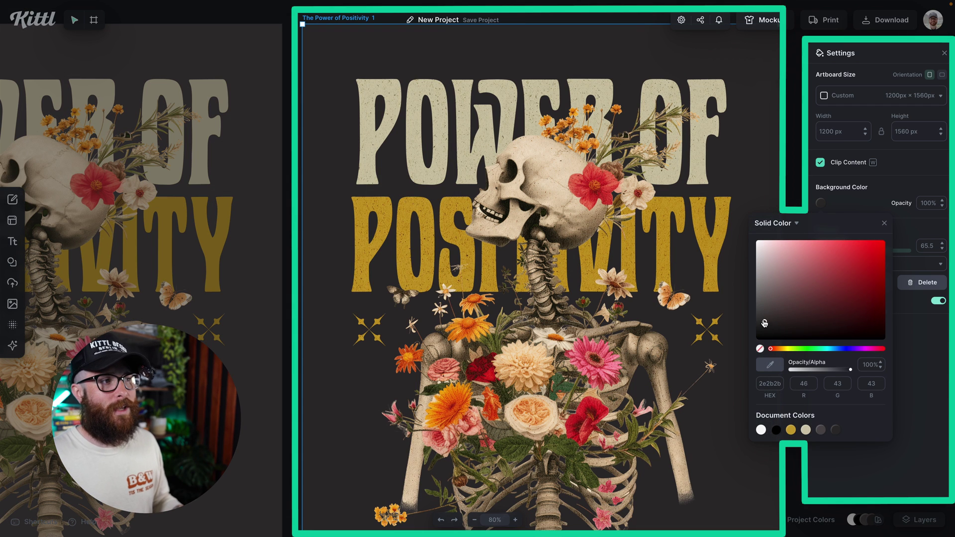
{"action": "left_click", "coordinate": [848, 202]}
{"action": "left_click", "coordinate": [938, 301]}
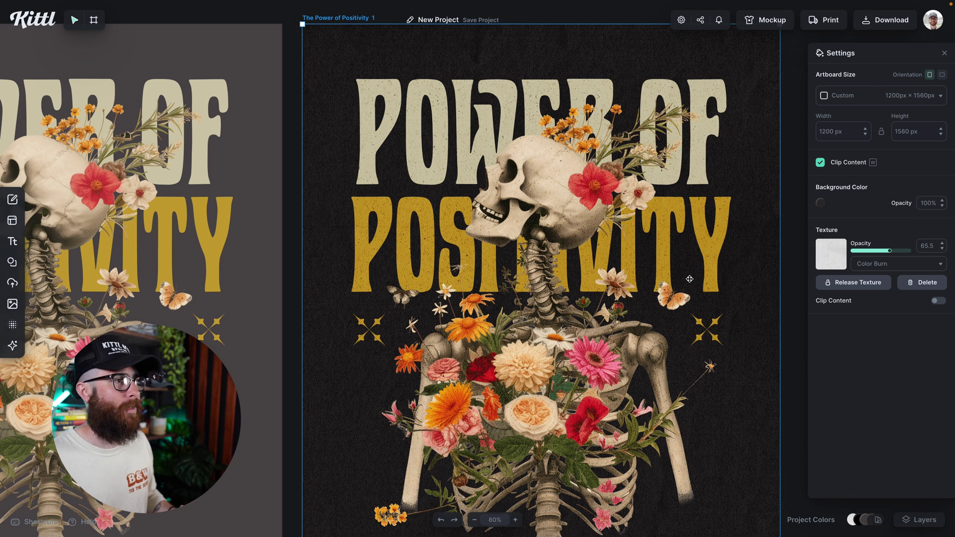
{"action": "scroll", "coordinate": [689, 279], "scroll_direction": "left", "scroll_amount": 5}
{"action": "left_click", "coordinate": [475, 238]}
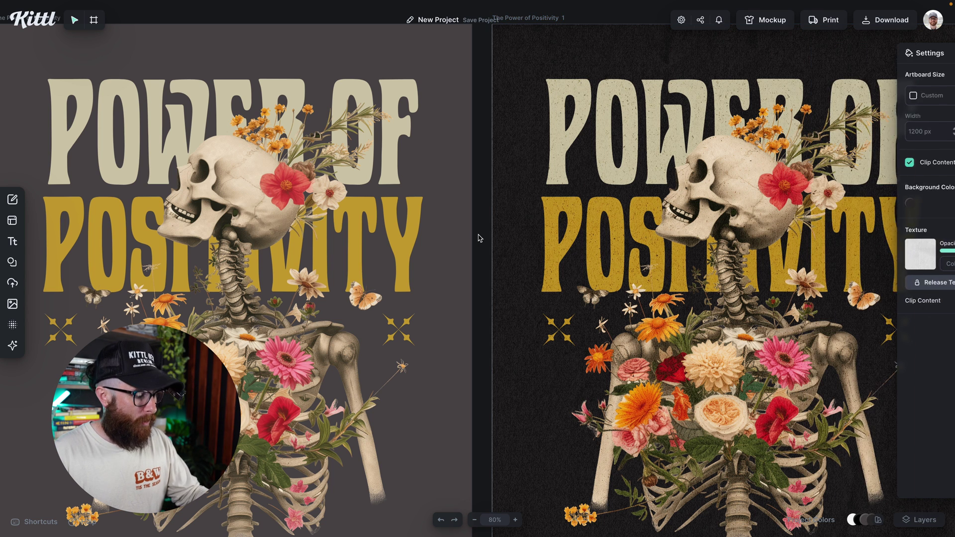
Bring both artboards into view and browse the texture library's categories from grunge down to photocopy textures
{"action": "key", "text": "ctrl+minus"}
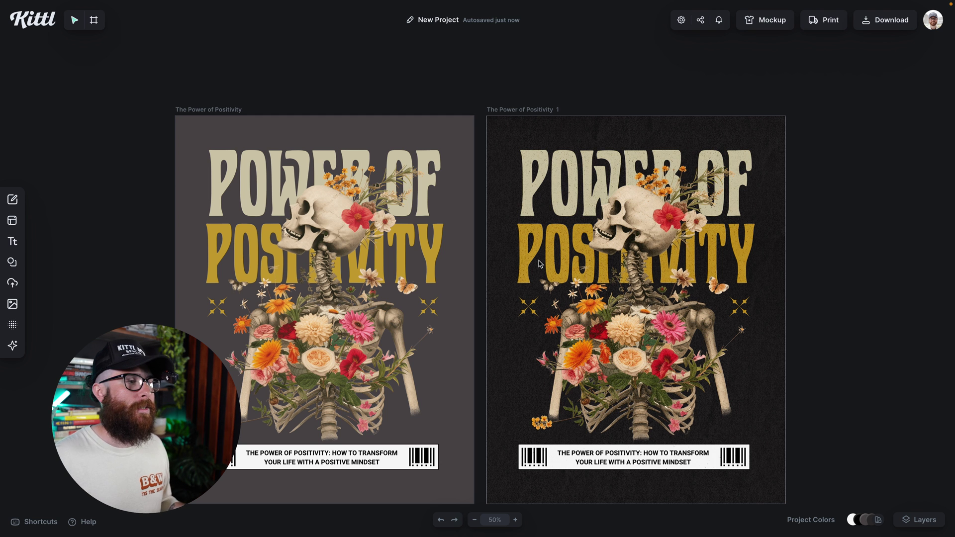
{"action": "scroll", "coordinate": [535, 248], "scroll_direction": "down", "scroll_amount": 1}
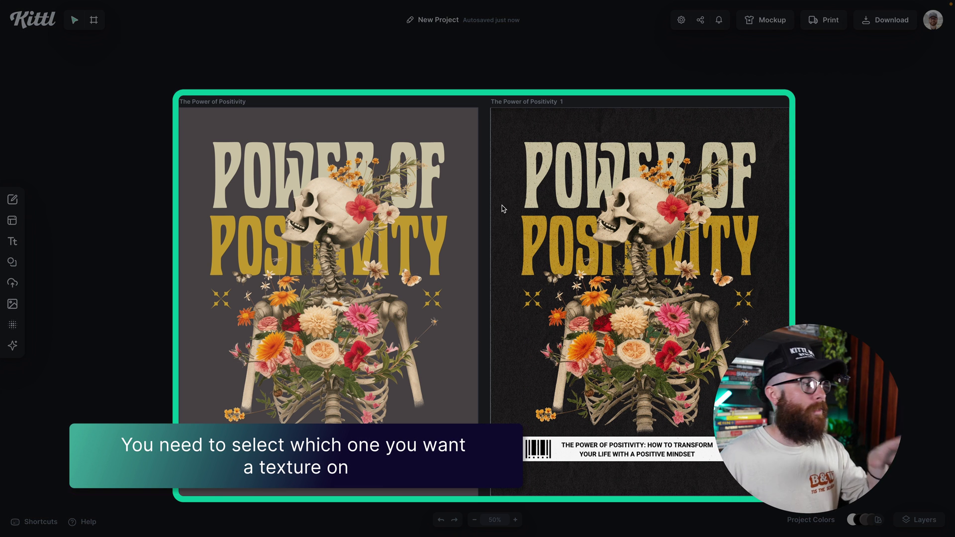
{"action": "left_click", "coordinate": [18, 326]}
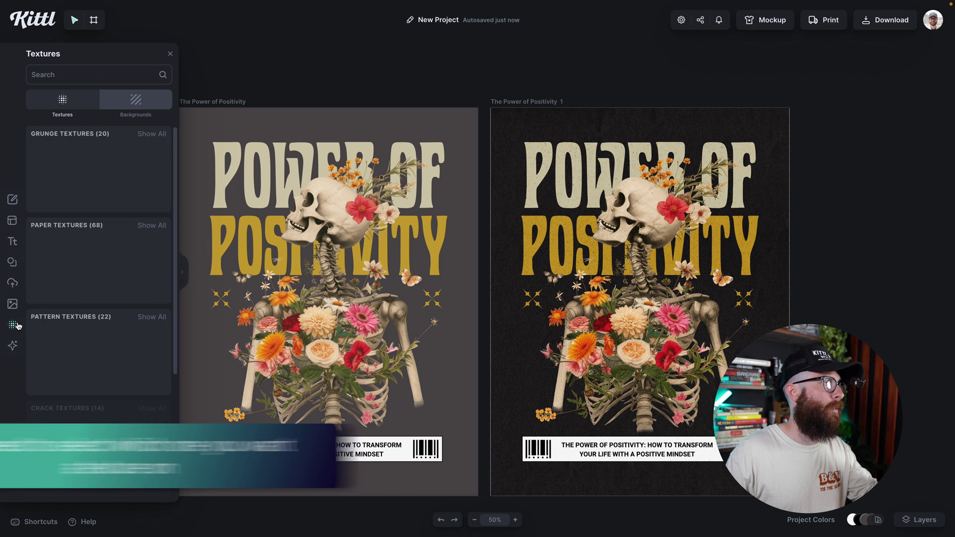
{"action": "scroll", "coordinate": [156, 307], "scroll_direction": "down", "scroll_amount": 4}
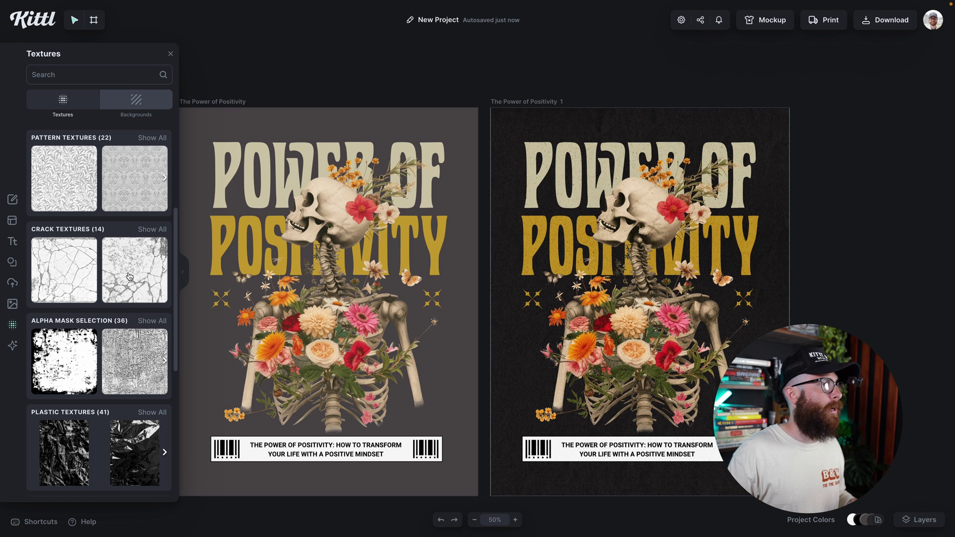
{"action": "left_click", "coordinate": [129, 276]}
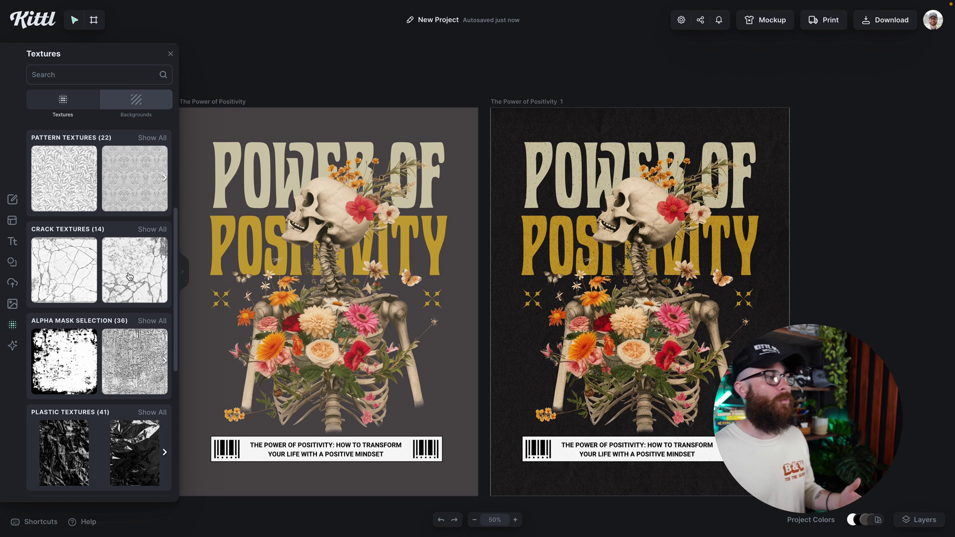
{"action": "scroll", "coordinate": [132, 283], "scroll_direction": "down", "scroll_amount": 6}
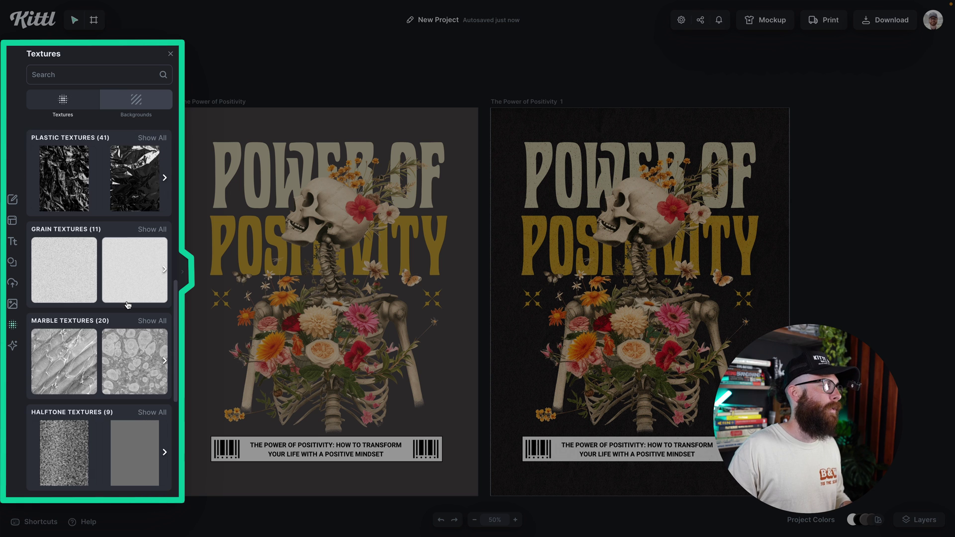
{"action": "scroll", "coordinate": [99, 353], "scroll_direction": "down", "scroll_amount": 2}
{"action": "left_click", "coordinate": [75, 388]}
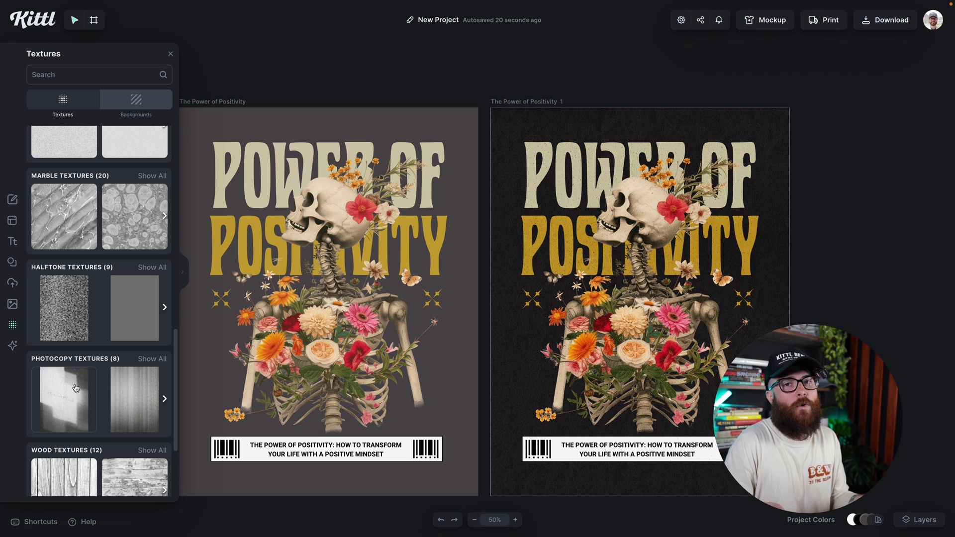
{"action": "scroll", "coordinate": [199, 338], "scroll_direction": "left", "scroll_amount": 3}
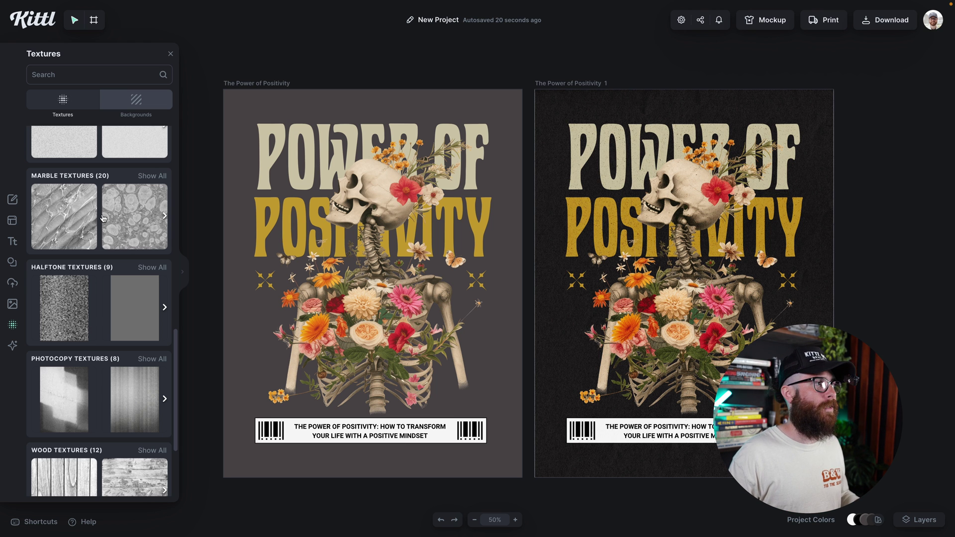
Apply the first photocopy texture to the original artboard and set the texture's opacity to 61.2
{"action": "left_click", "coordinate": [234, 84]}
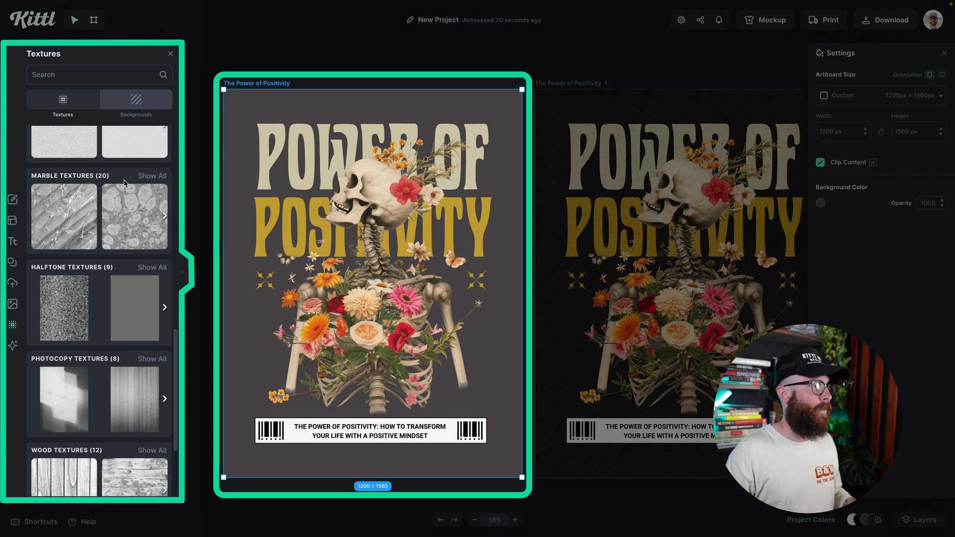
{"action": "left_click", "coordinate": [67, 396]}
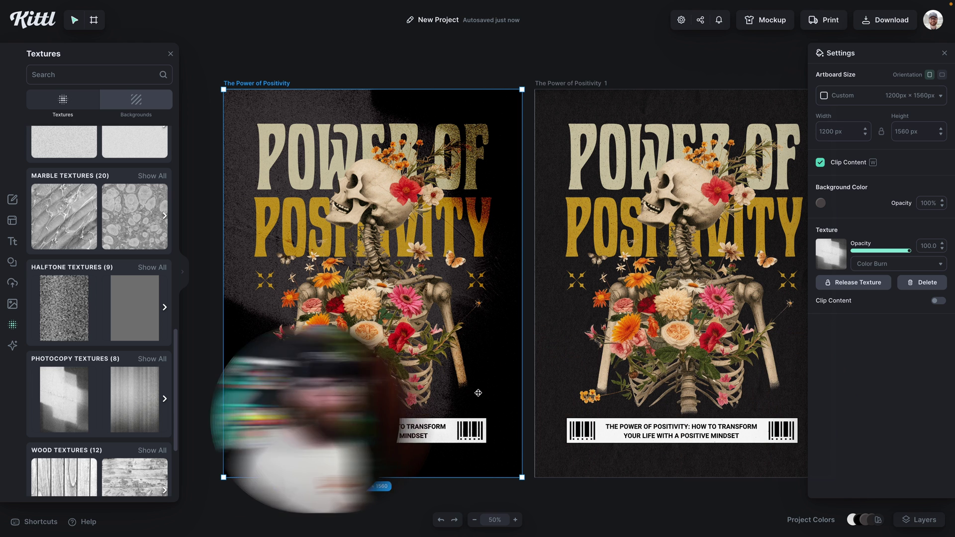
{"action": "left_click_drag", "start_coordinate": [906, 252], "coordinate": [887, 252]}
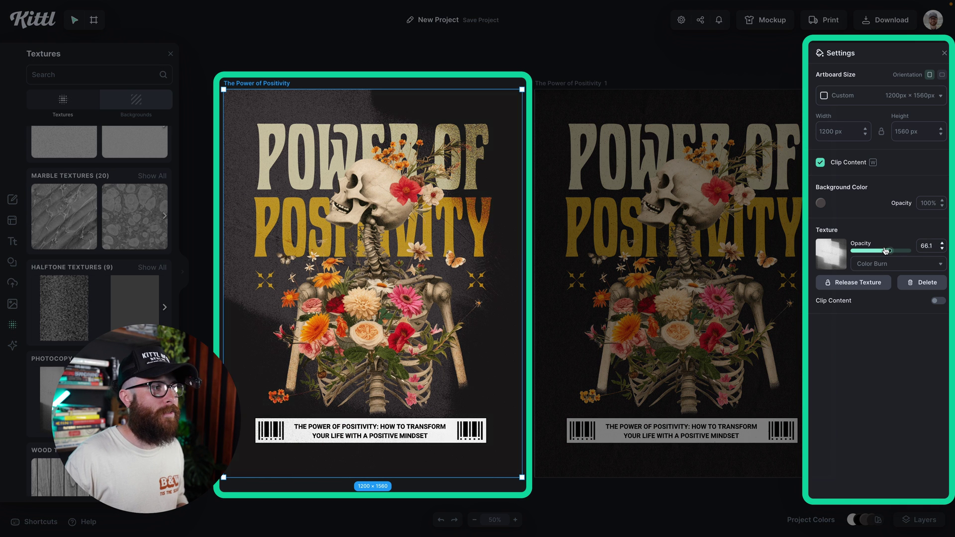
Try clipping the texture to the original artboard's content, turn clipping off again, and hide and show the Texture layer
{"action": "left_click", "coordinate": [938, 301]}
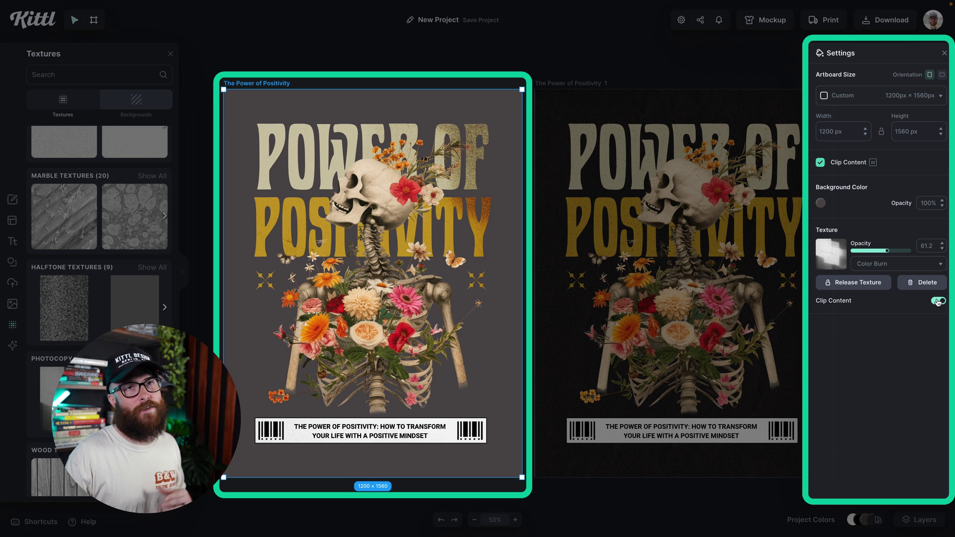
{"action": "left_click", "coordinate": [938, 301]}
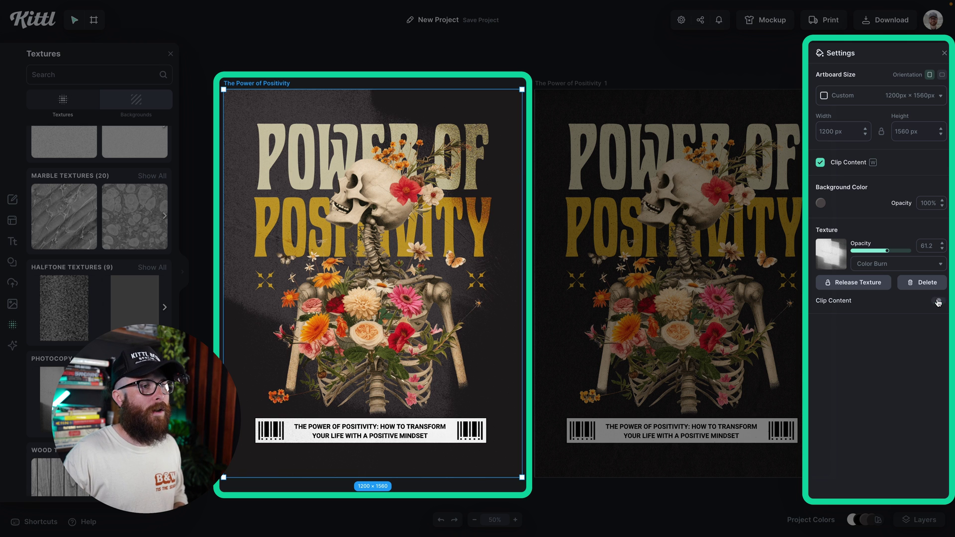
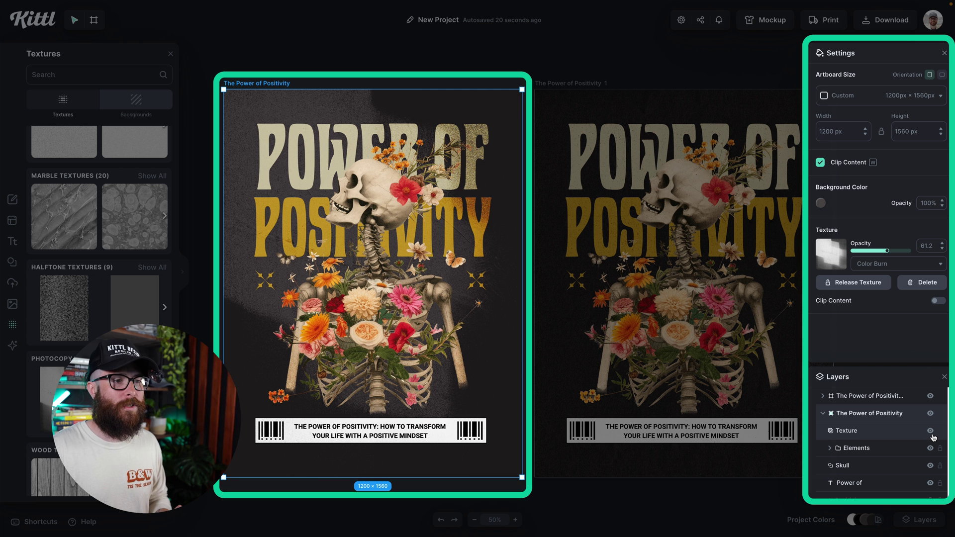
{"action": "left_click", "coordinate": [931, 431]}
{"action": "left_click", "coordinate": [931, 430]}
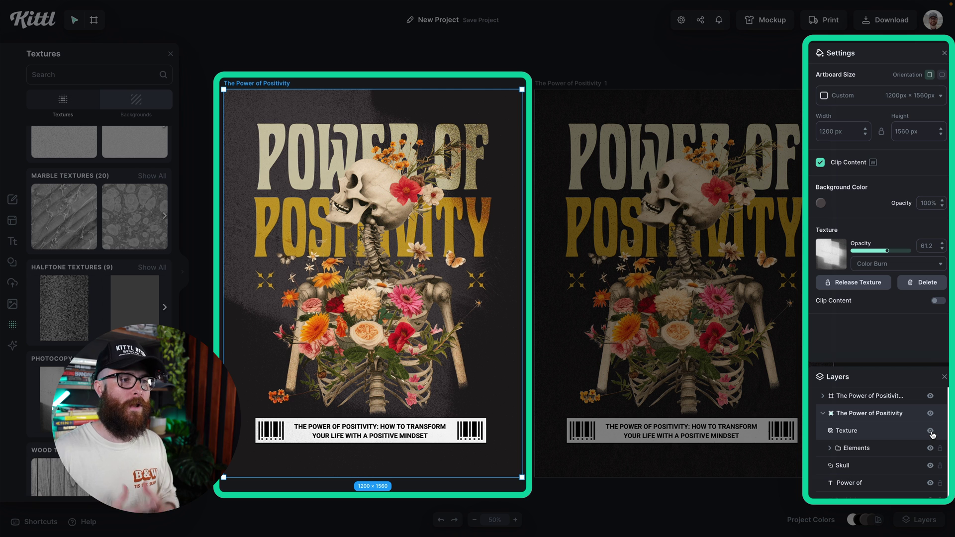
Release the original artboard's texture as an independent image layer and move it into the Elements group
{"action": "left_click", "coordinate": [860, 283]}
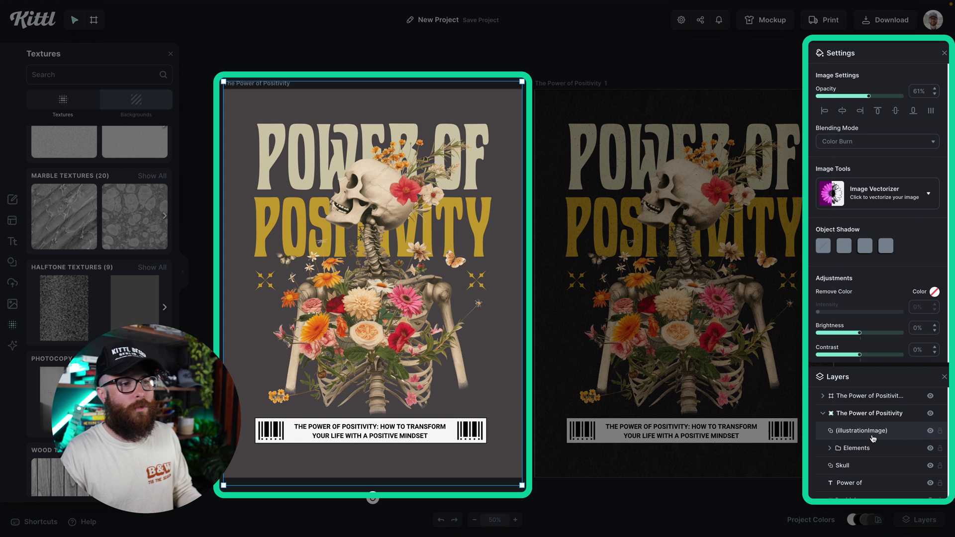
{"action": "scroll", "coordinate": [860, 432], "scroll_direction": "down", "scroll_amount": 1}
{"action": "left_click_drag", "start_coordinate": [860, 433], "coordinate": [865, 464]}
{"action": "scroll", "coordinate": [865, 455], "scroll_direction": "down", "scroll_amount": 1}
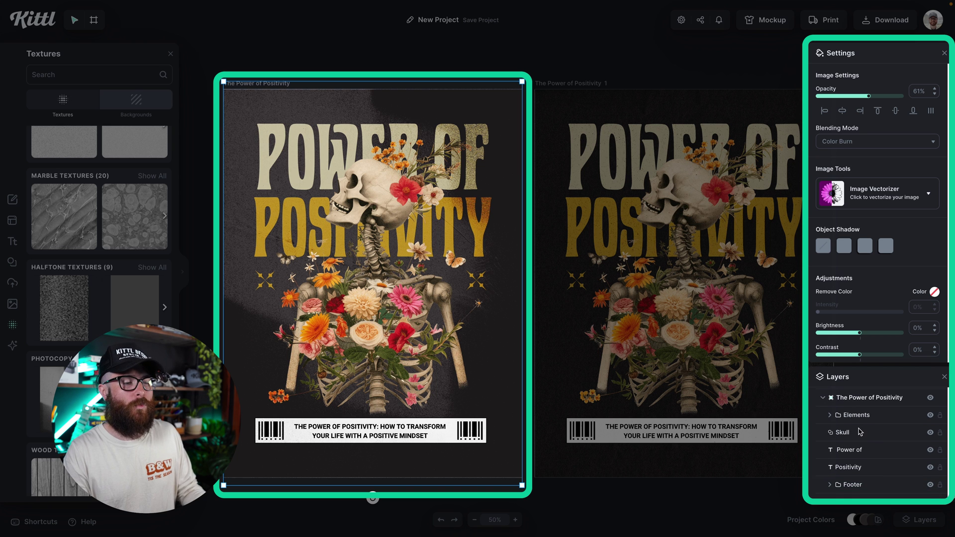
Expand the Elements group and move the released texture image out of it, directly beneath the Skull layer
{"action": "scroll", "coordinate": [860, 432], "scroll_direction": "down", "scroll_amount": 1}
{"action": "scroll", "coordinate": [861, 432], "scroll_direction": "up", "scroll_amount": 2}
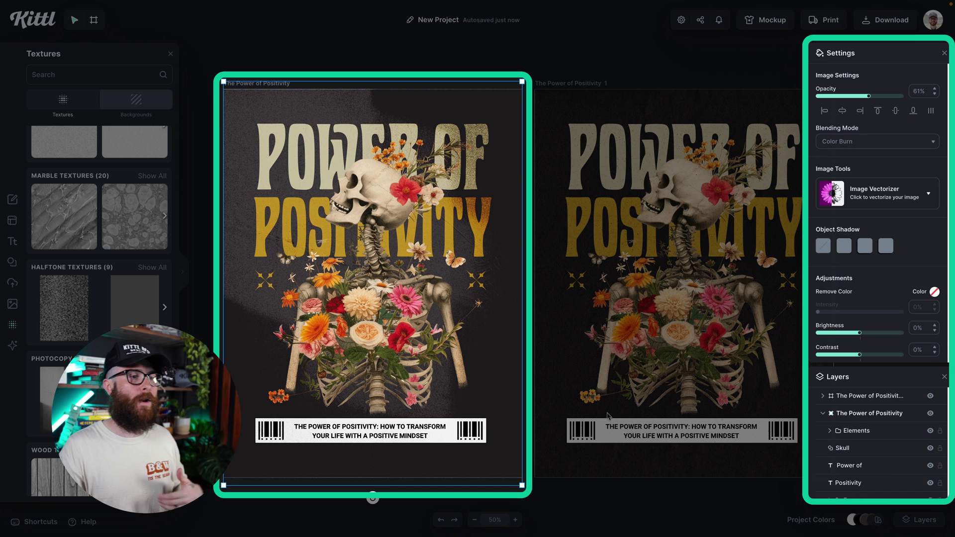
{"action": "scroll", "coordinate": [897, 448], "scroll_direction": "down", "scroll_amount": 1}
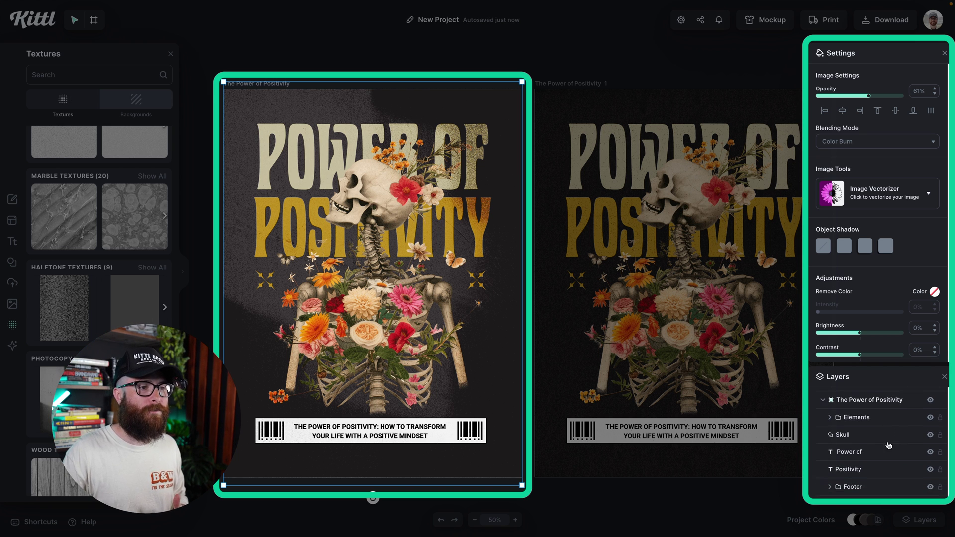
{"action": "left_click", "coordinate": [830, 419]}
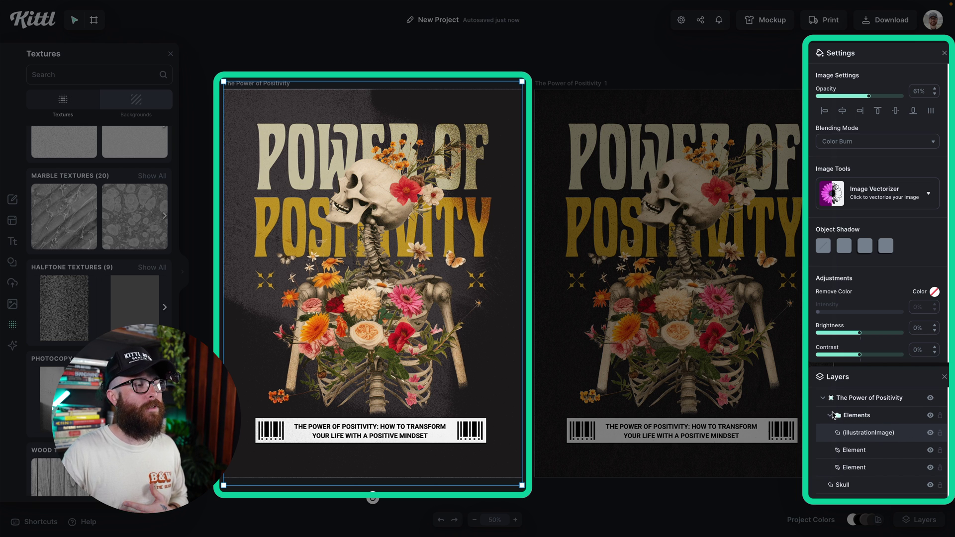
{"action": "scroll", "coordinate": [853, 426], "scroll_direction": "down", "scroll_amount": 1}
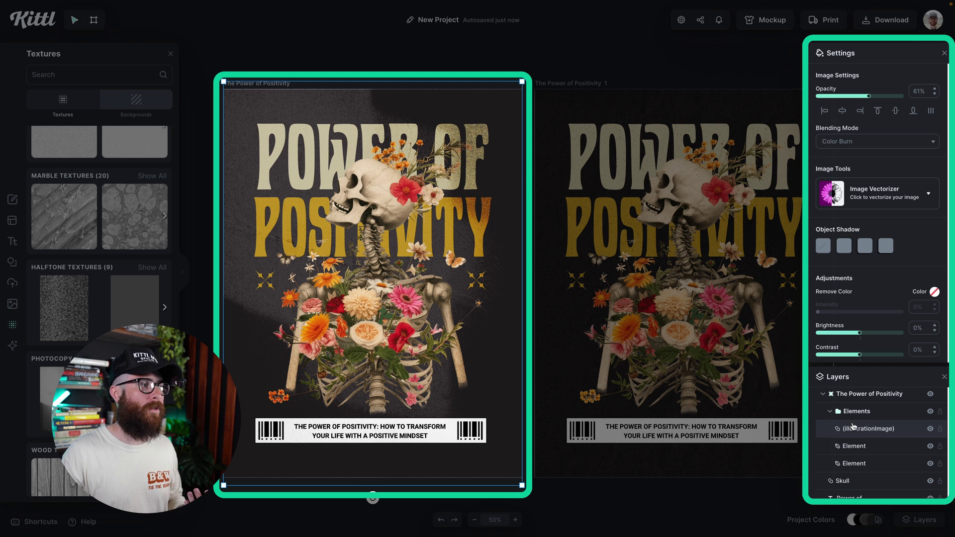
{"action": "left_click_drag", "start_coordinate": [861, 424], "coordinate": [861, 482]}
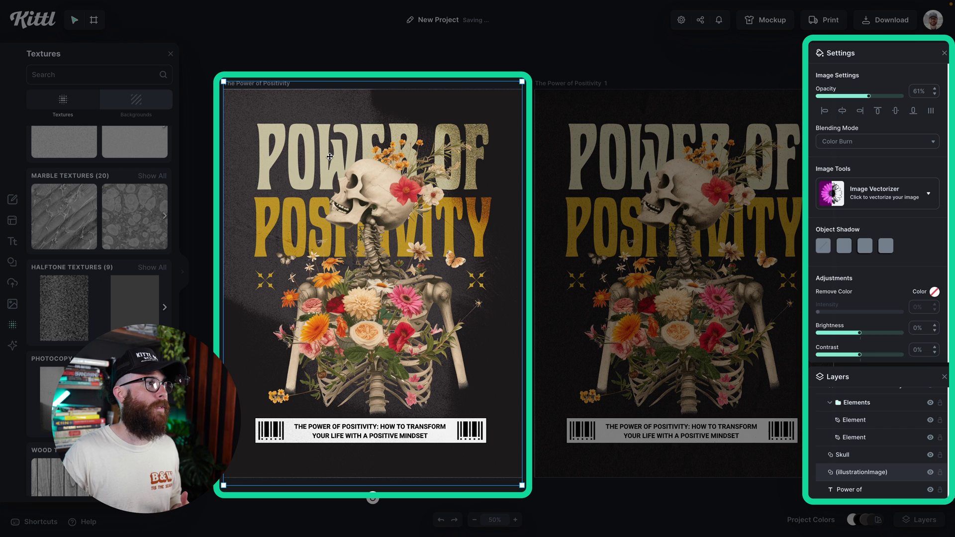
Move the texture image layer beneath the Positivity text, lock it, and test selecting artwork on the artboard
{"action": "scroll", "coordinate": [862, 441], "scroll_direction": "down", "scroll_amount": 1}
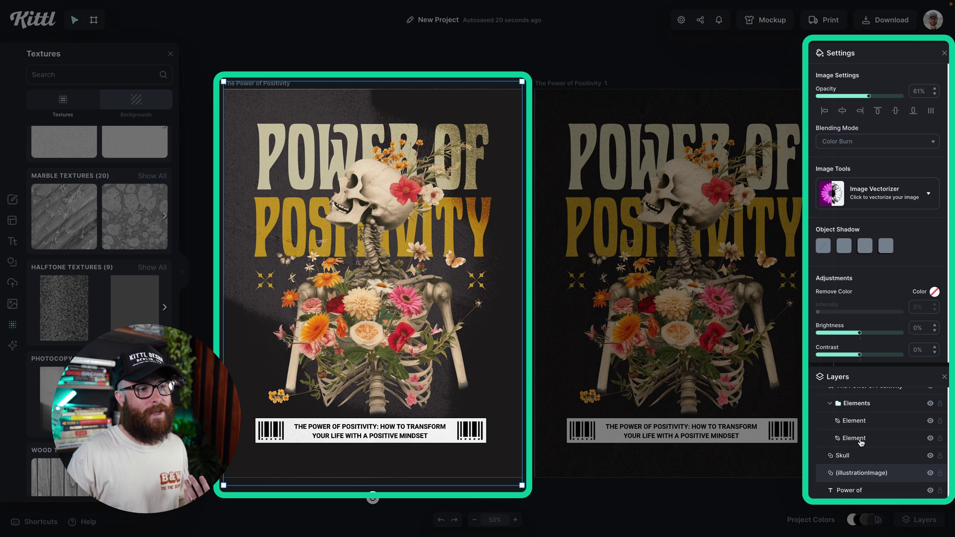
{"action": "mouse_move", "coordinate": [863, 463]}
{"action": "left_mouse_down"}
{"action": "mouse_move", "coordinate": [864, 451]}
{"action": "mouse_move", "coordinate": [871, 468]}
{"action": "left_mouse_up"}
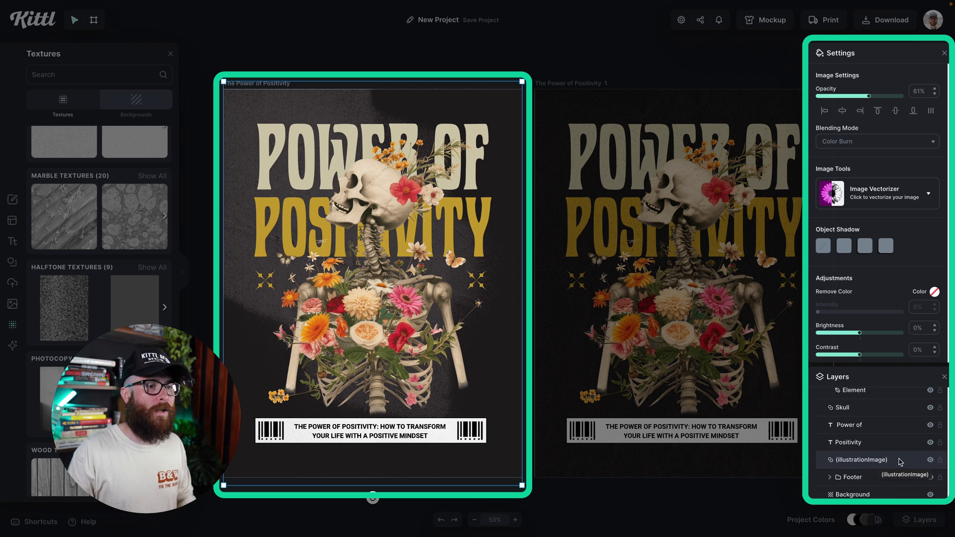
{"action": "left_click", "coordinate": [940, 460]}
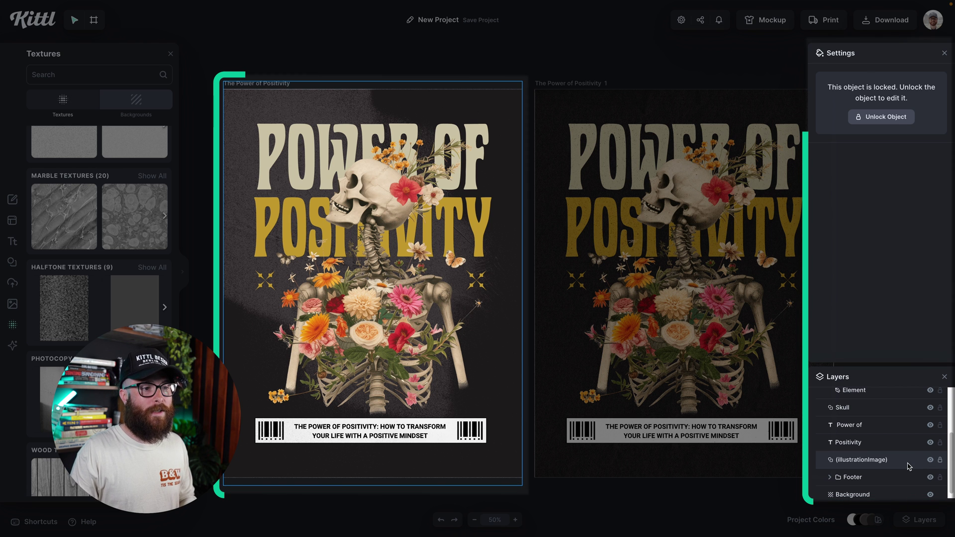
{"action": "left_click", "coordinate": [479, 383]}
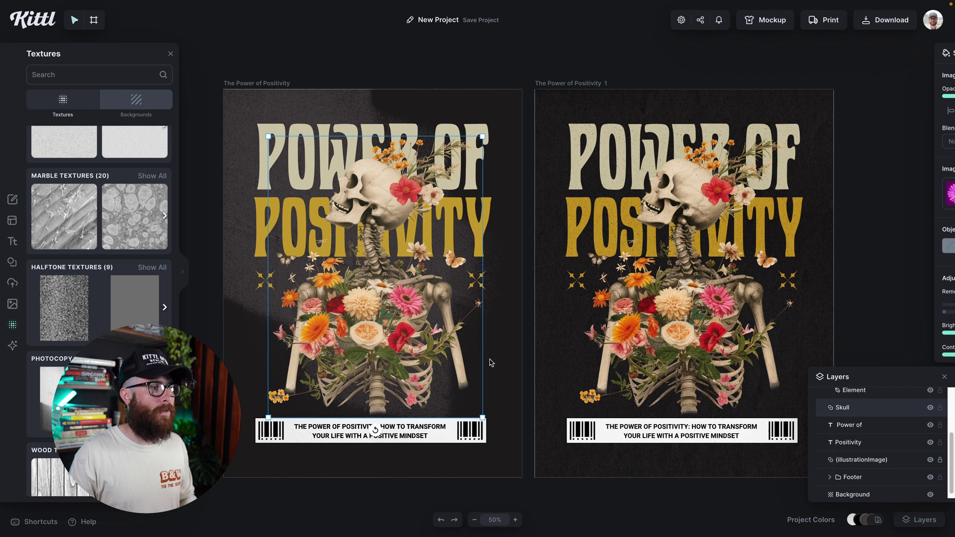
{"action": "key", "text": "Escape"}
Unlock the texture image, place it above the Elements group, shift it slightly to the right, and lock it
{"action": "left_click", "coordinate": [940, 460]}
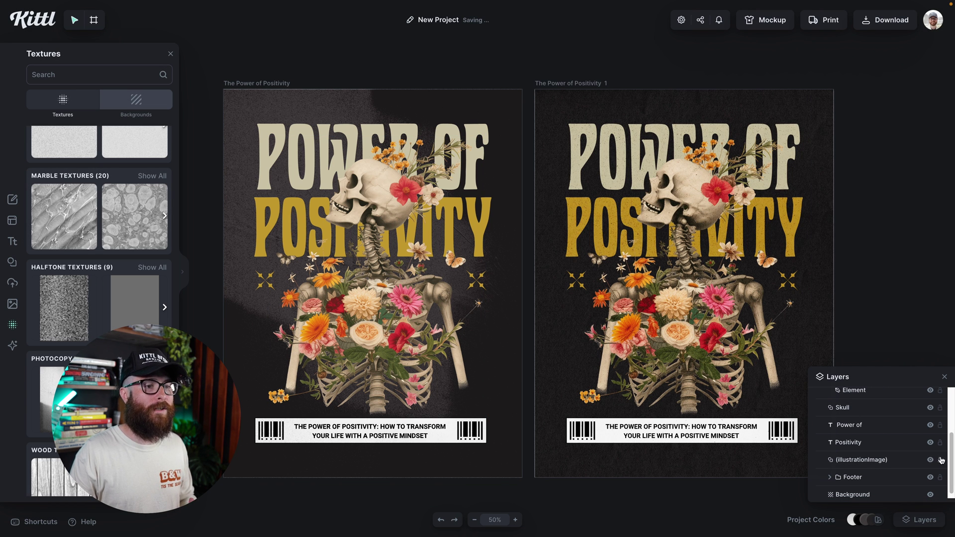
{"action": "left_click", "coordinate": [887, 459]}
{"action": "mouse_move", "coordinate": [499, 412]}
{"action": "left_mouse_down"}
{"action": "mouse_move", "coordinate": [433, 418]}
{"action": "mouse_move", "coordinate": [449, 422]}
{"action": "mouse_move", "coordinate": [528, 393]}
{"action": "mouse_move", "coordinate": [507, 406]}
{"action": "mouse_move", "coordinate": [458, 377]}
{"action": "mouse_move", "coordinate": [460, 403]}
{"action": "mouse_move", "coordinate": [466, 387]}
{"action": "mouse_move", "coordinate": [776, 393]}
{"action": "mouse_move", "coordinate": [485, 393]}
{"action": "mouse_move", "coordinate": [505, 392]}
{"action": "mouse_move", "coordinate": [504, 409]}
{"action": "left_mouse_up"}
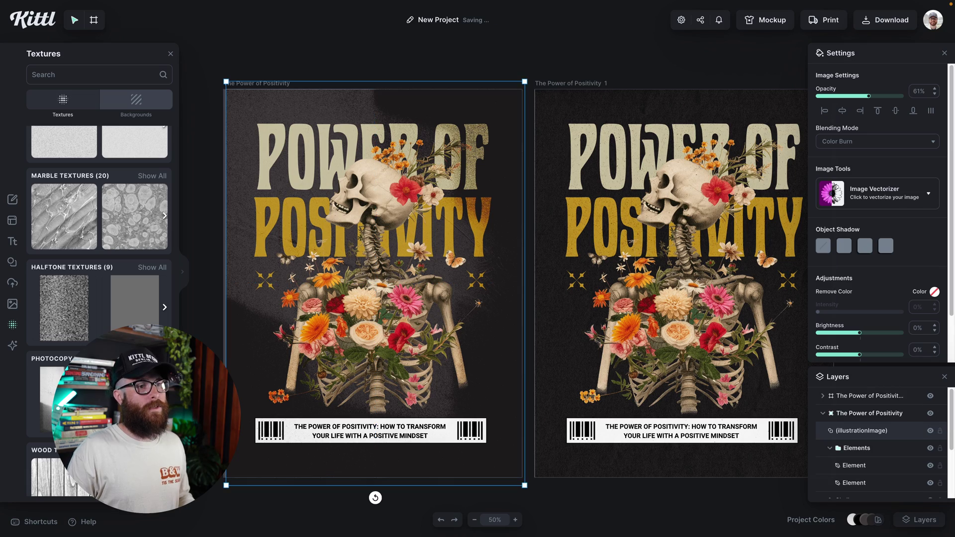
{"action": "left_click", "coordinate": [940, 432]}
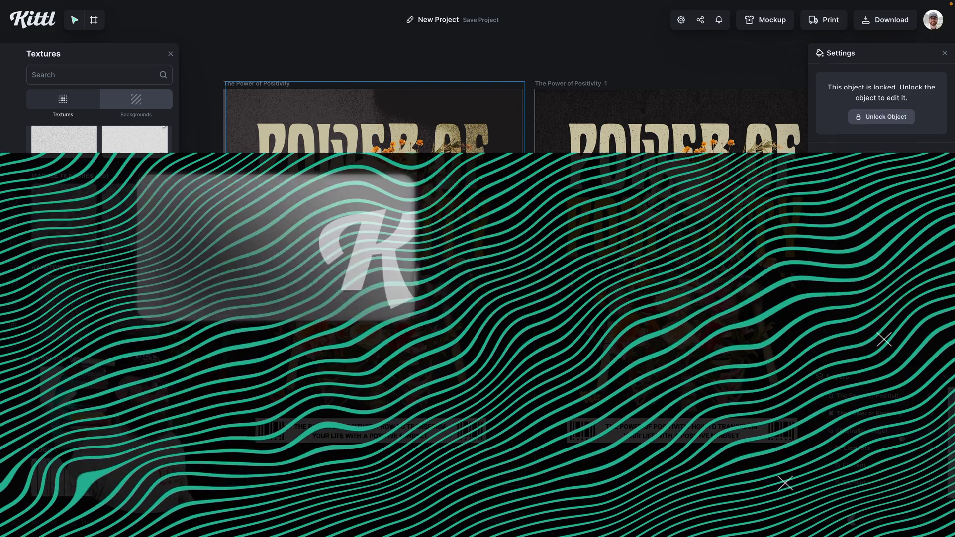